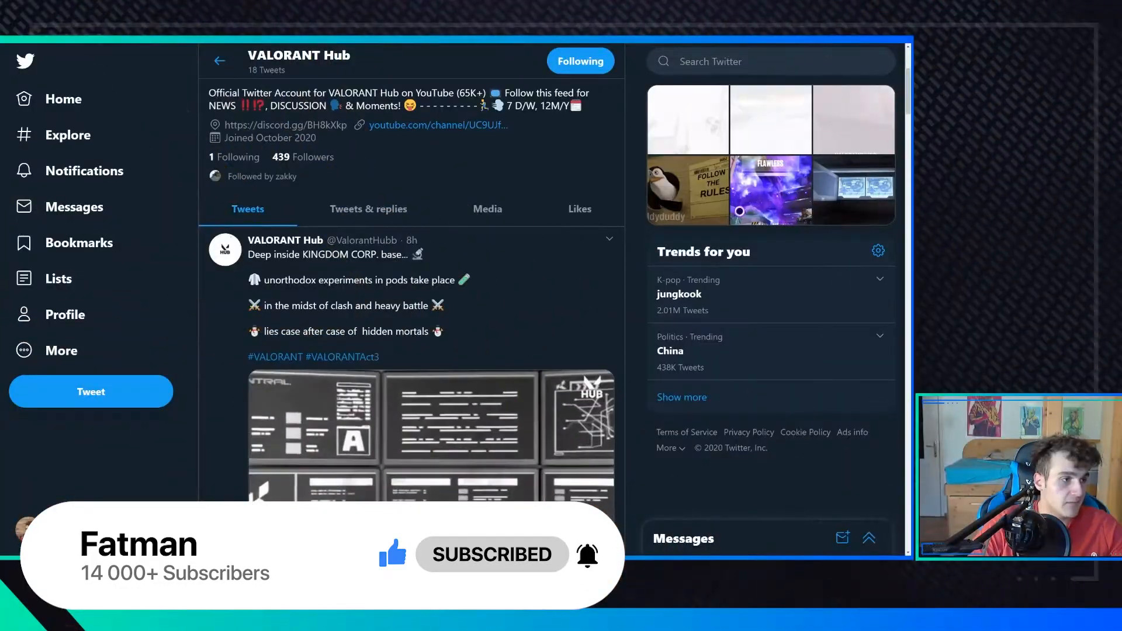
scroll(297, 227, "up", 5)
scroll(297, 226, "down", 5)
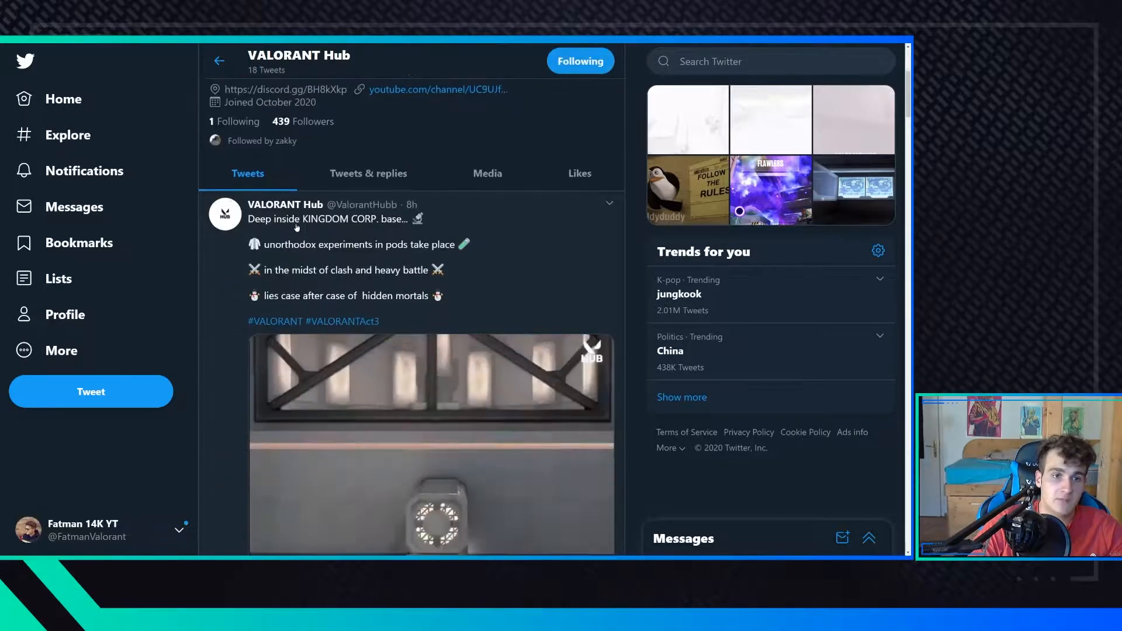
scroll(297, 226, "down", 2)
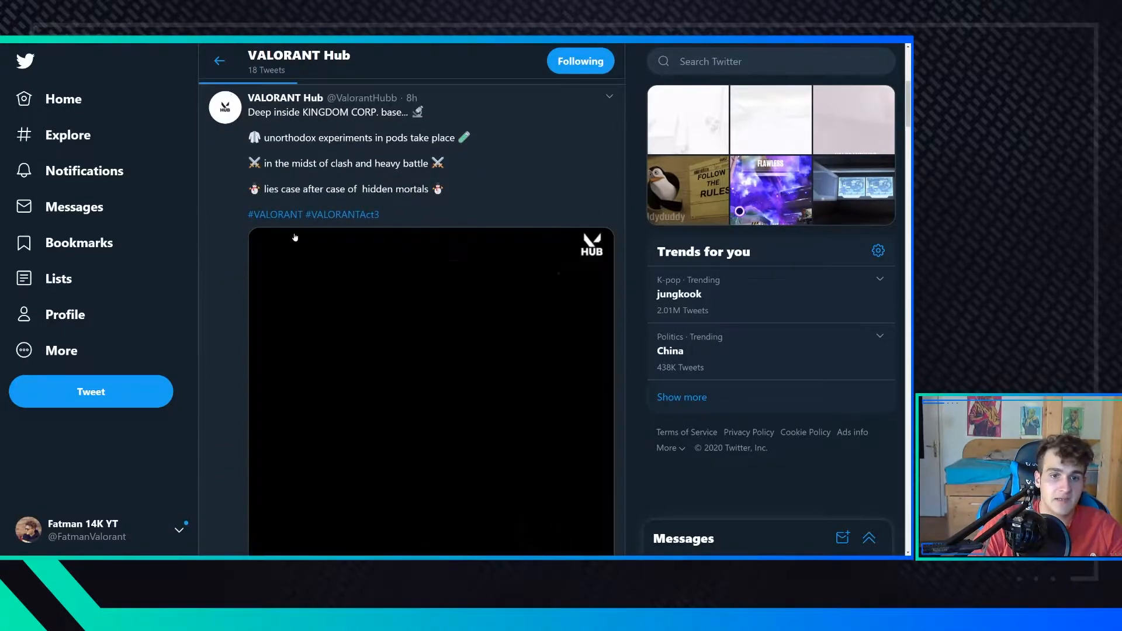
scroll(295, 237, "down", 1)
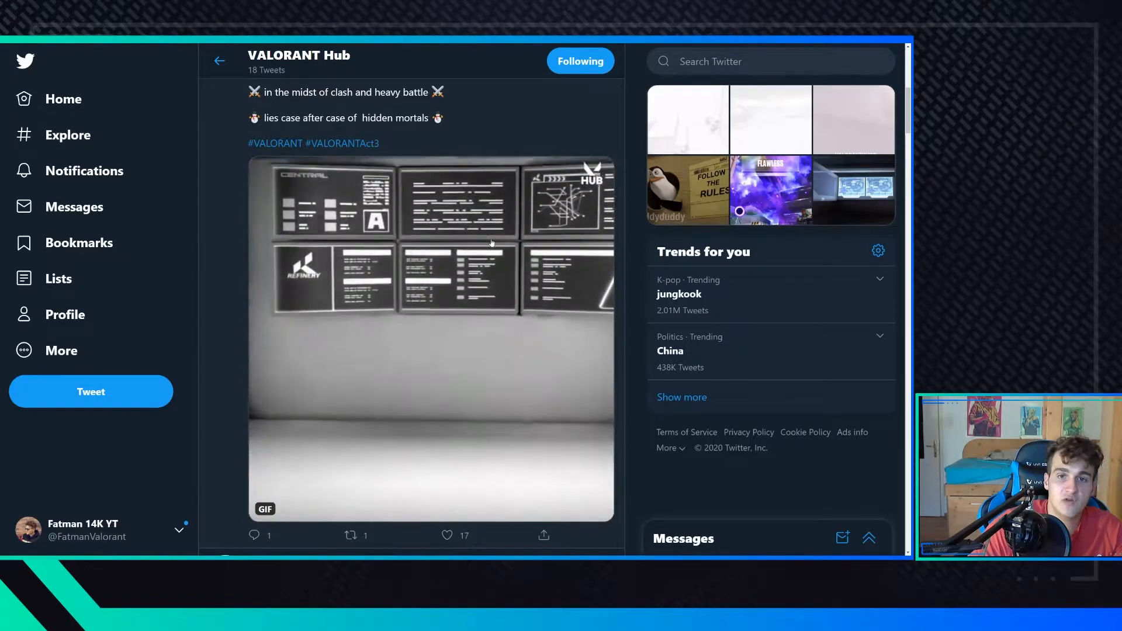
scroll(370, 262, "down", 4)
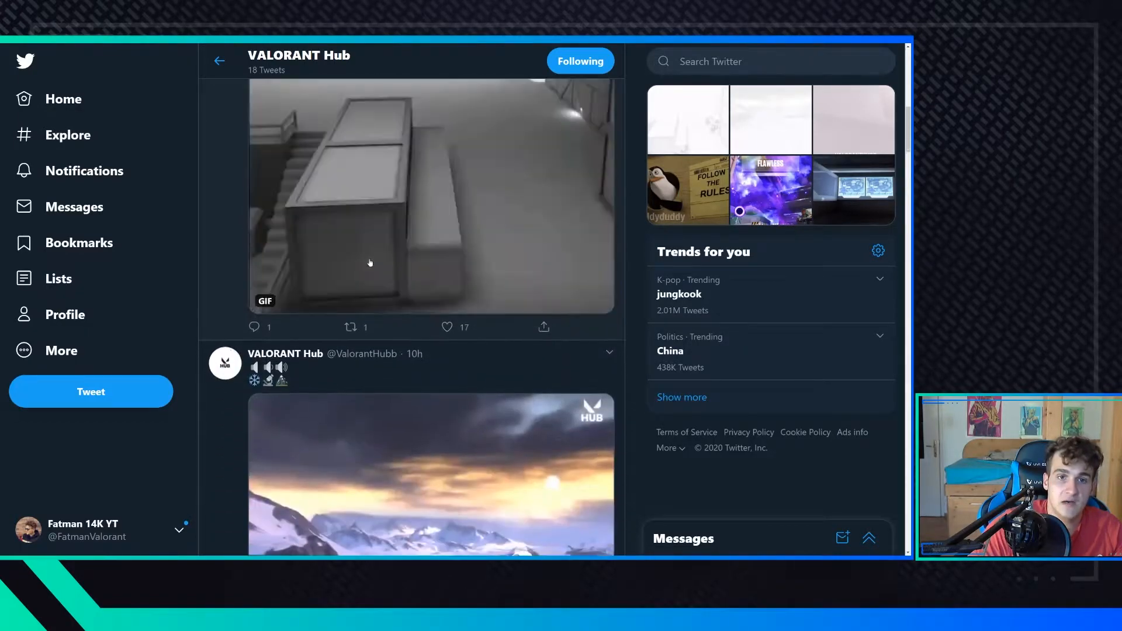
scroll(370, 262, "up", 2)
scroll(371, 262, "down", 3)
scroll(370, 263, "down", 3)
scroll(370, 262, "down", 1)
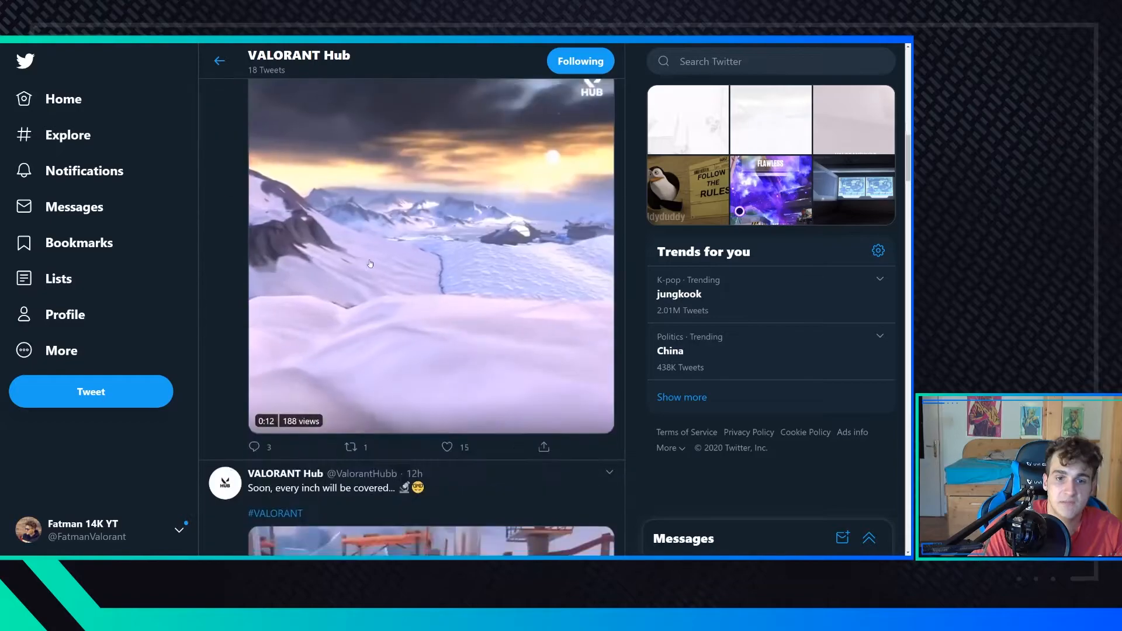
scroll(374, 265, "up", 1)
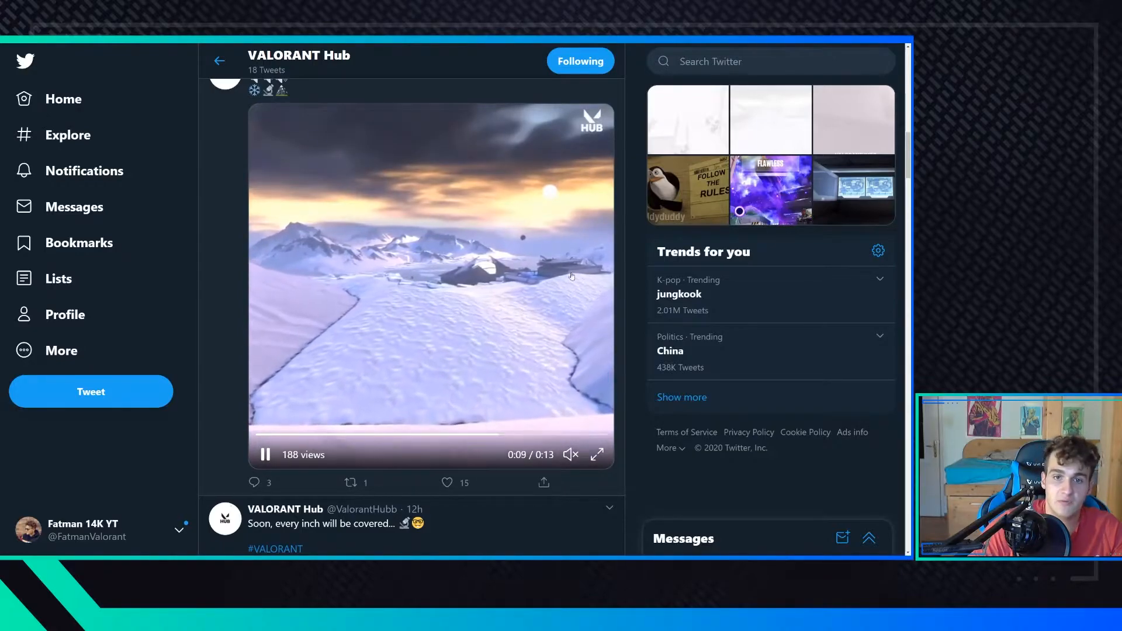
scroll(444, 285, "down", 1)
scroll(444, 298, "up", 2)
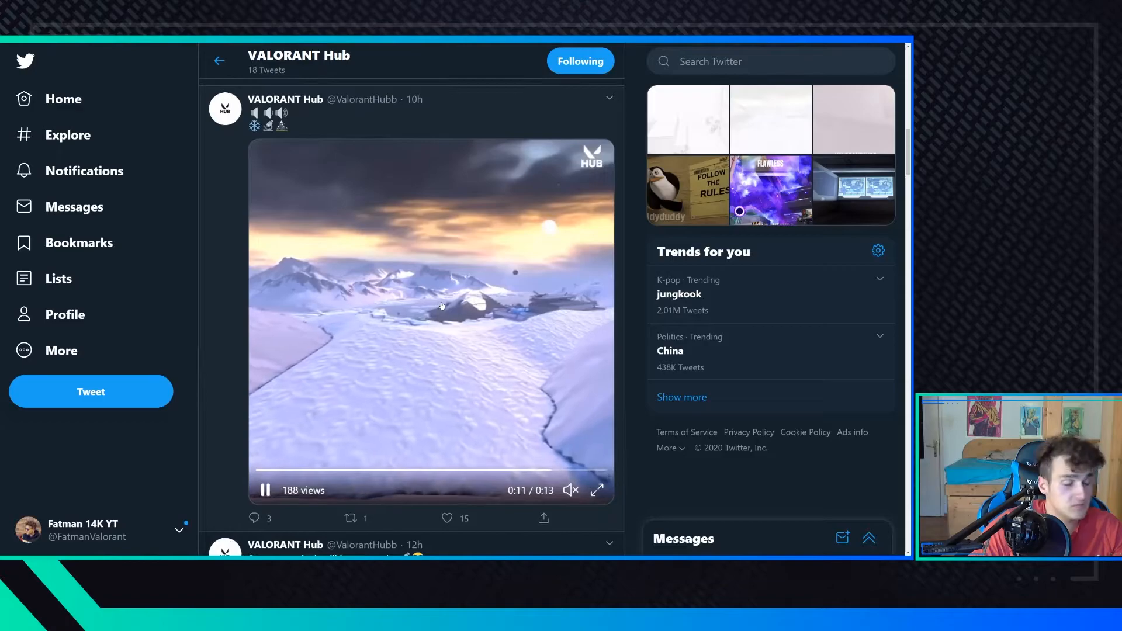
scroll(441, 301, "down", 4)
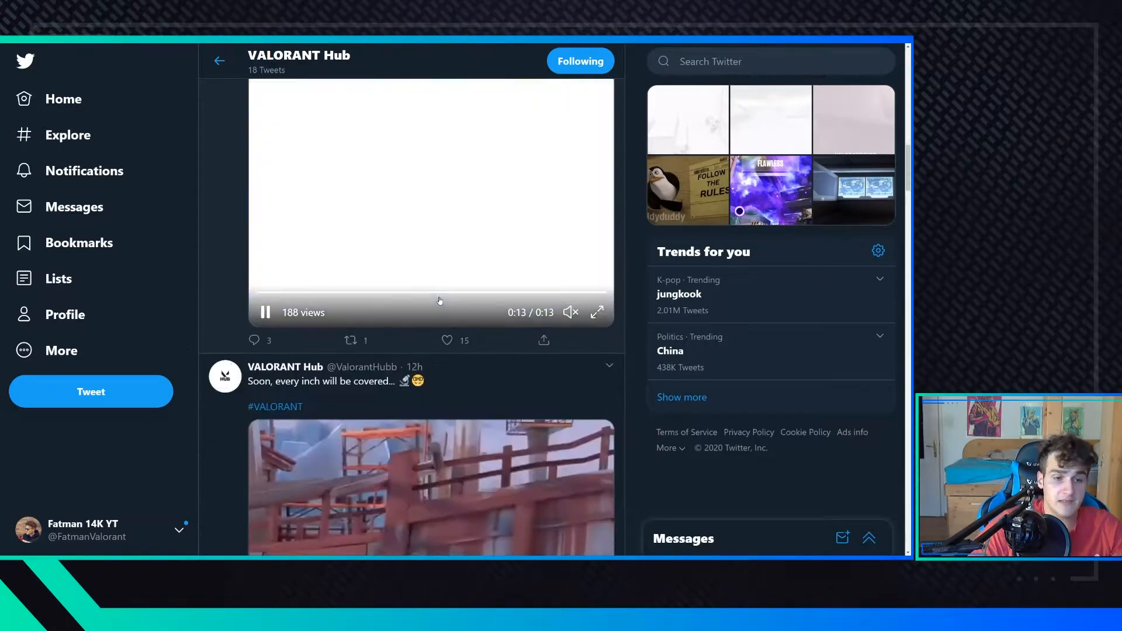
scroll(438, 297, "down", 2)
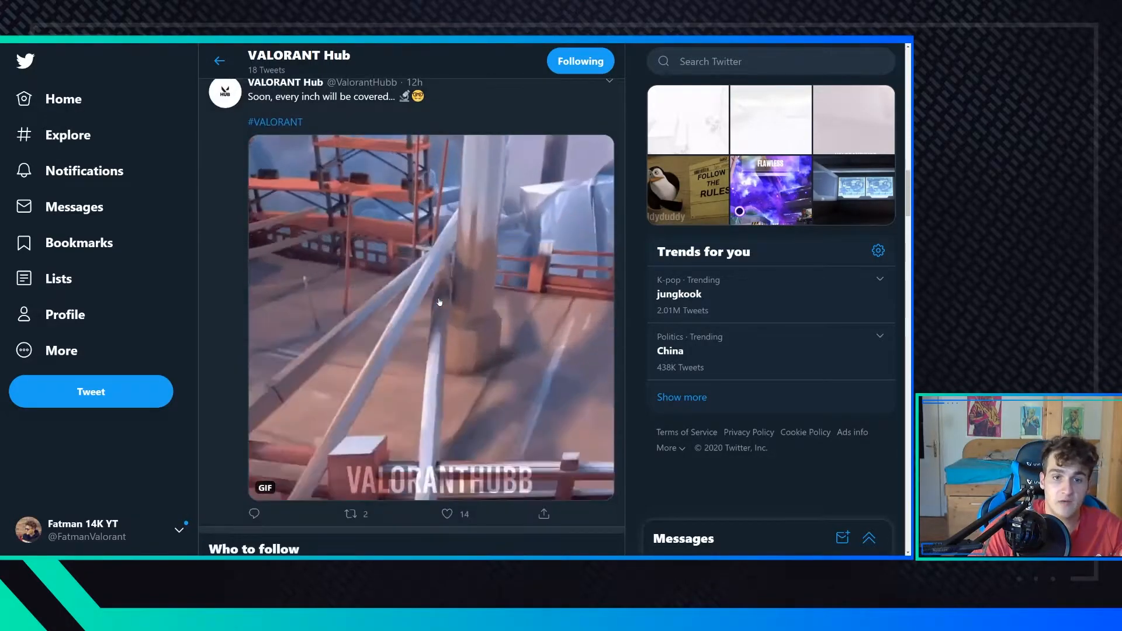
scroll(440, 302, "up", 1)
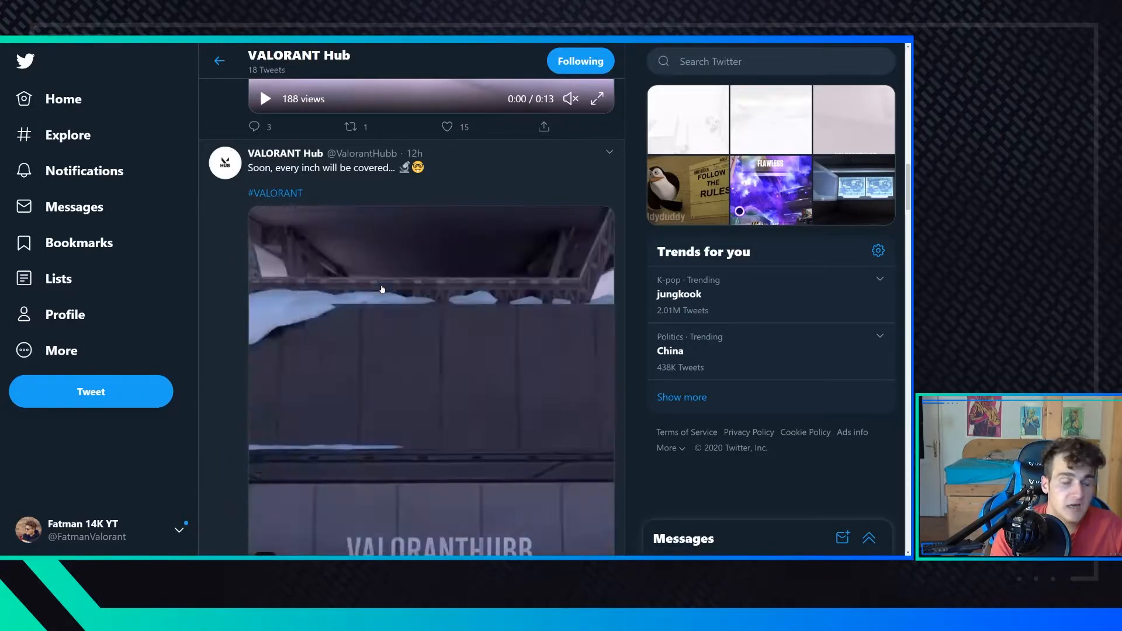
scroll(381, 289, "down", 5)
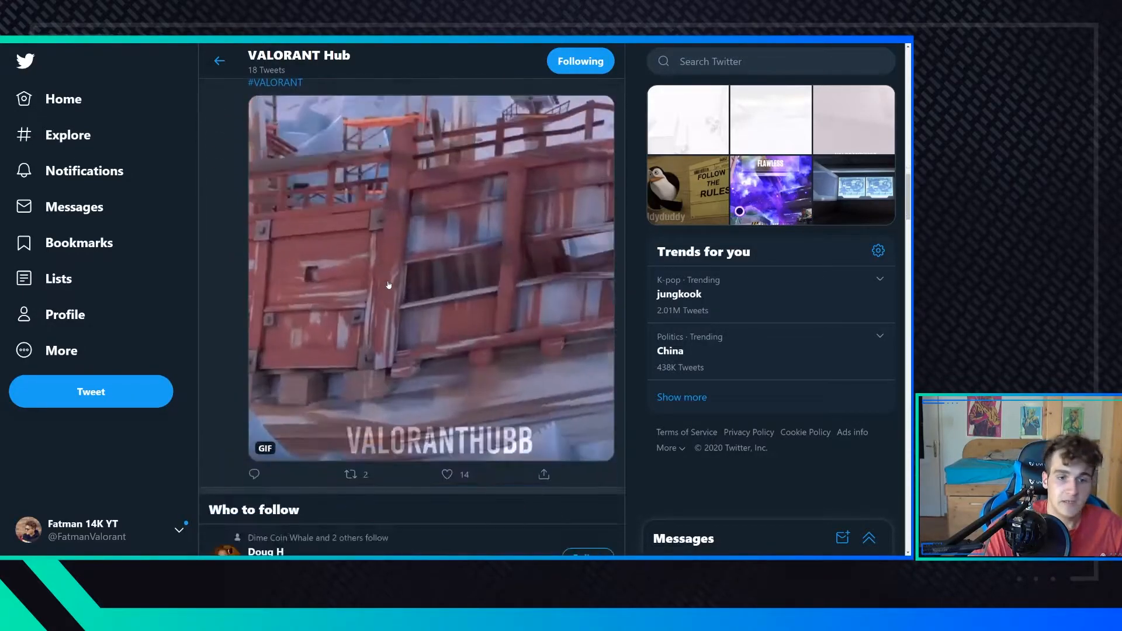
scroll(382, 289, "down", 5)
scroll(382, 290, "down", 5)
scroll(388, 283, "down", 2)
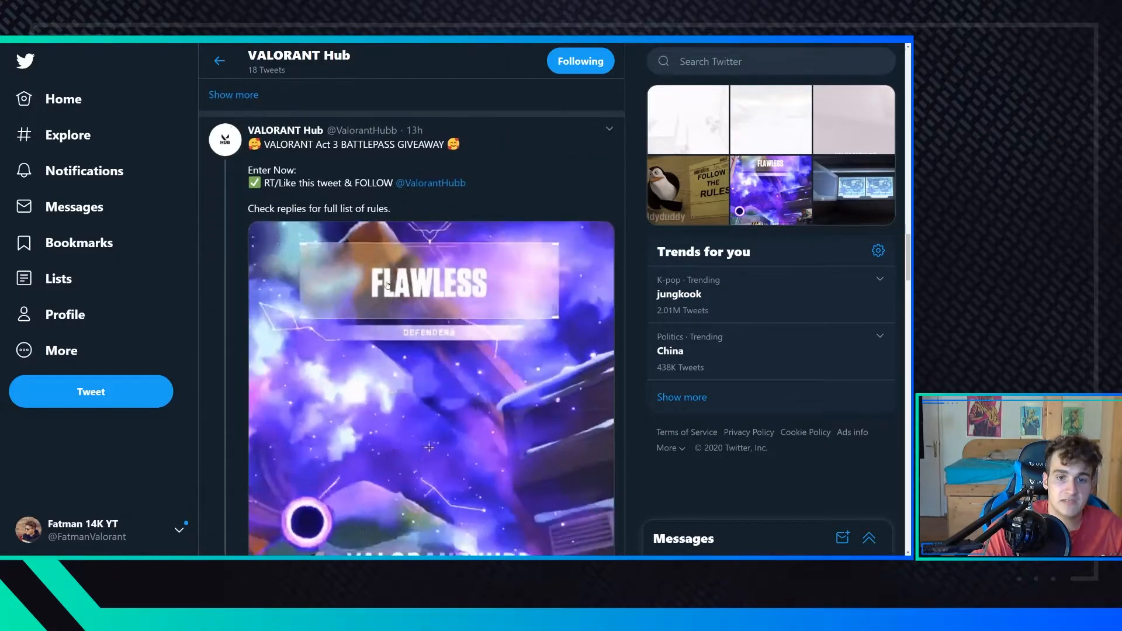
scroll(429, 377, "down", 2)
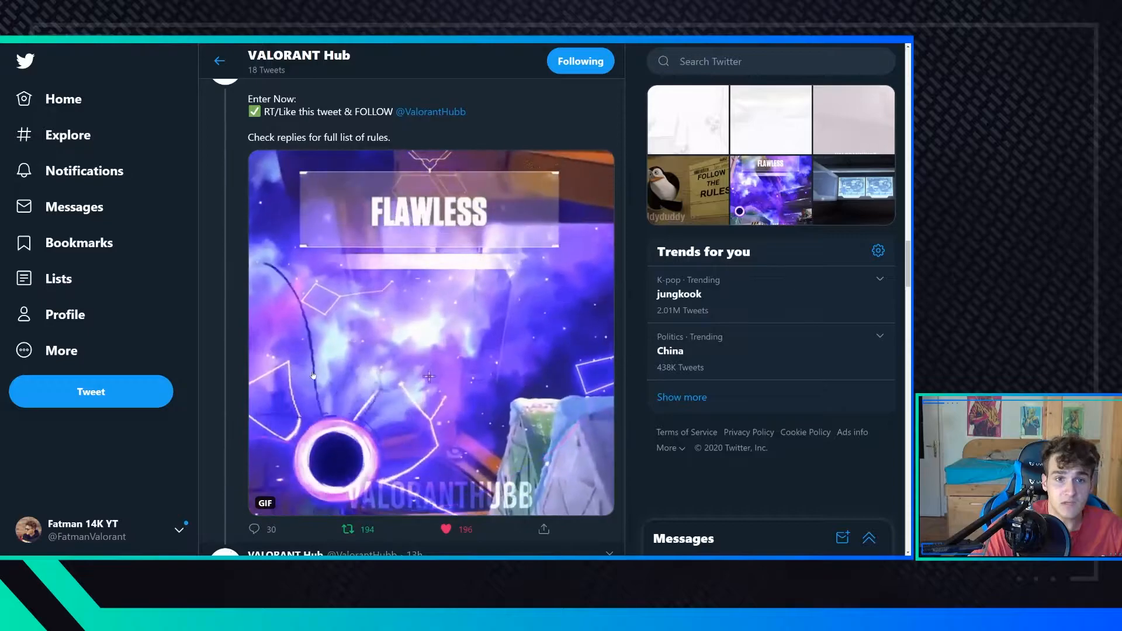
scroll(296, 304, "down", 3)
scroll(289, 321, "up", 4)
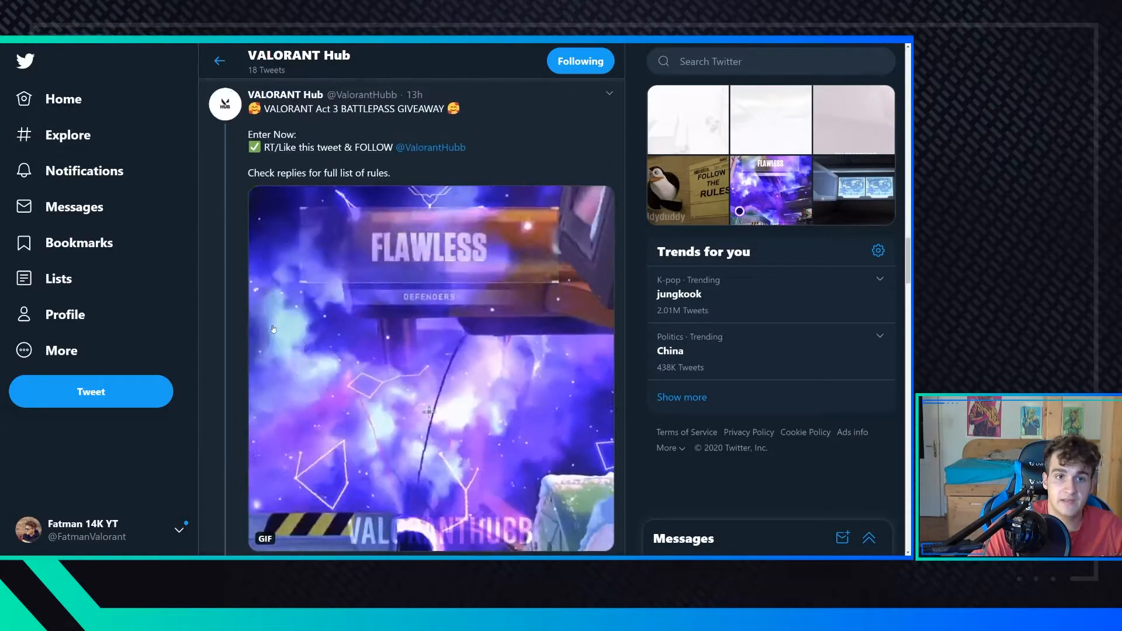
scroll(273, 329, "down", 1)
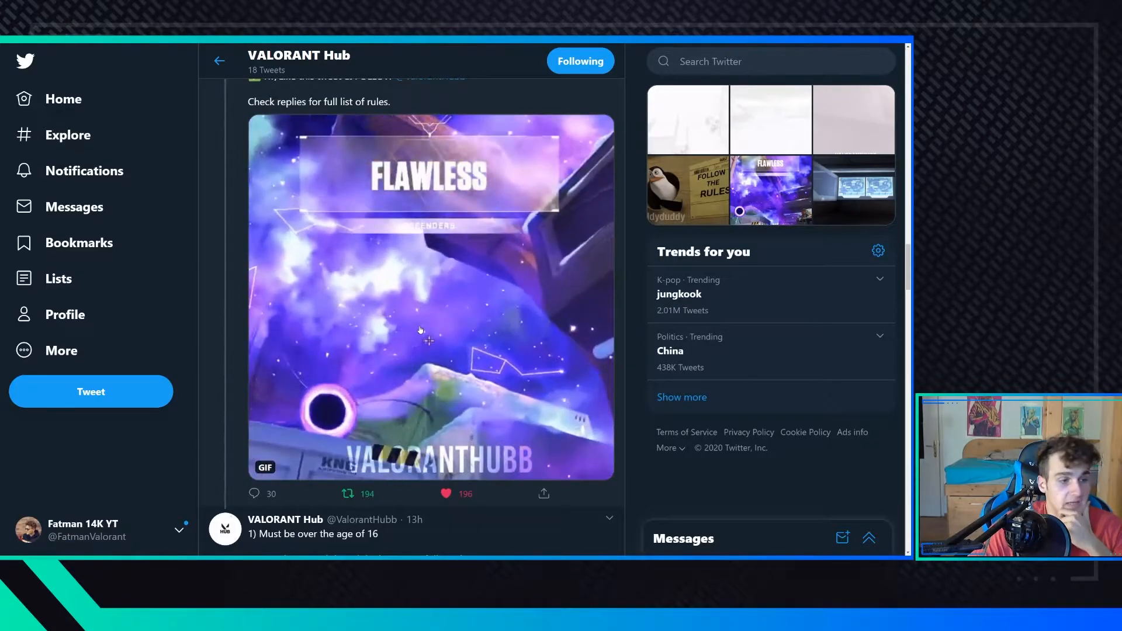
scroll(412, 330, "down", 2)
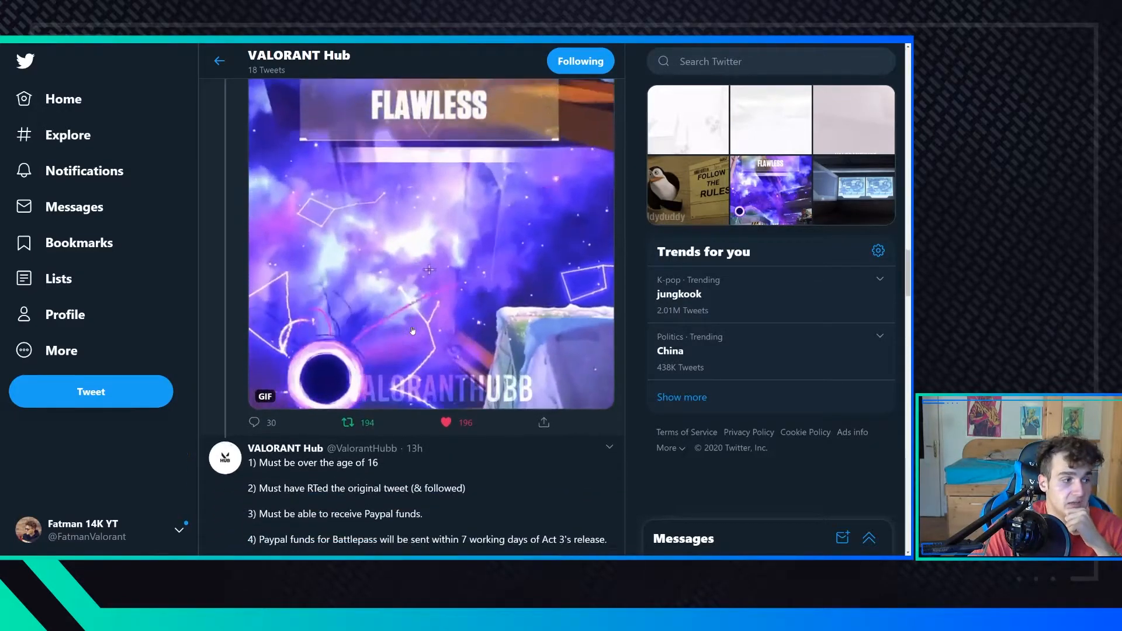
scroll(412, 331, "down", 1)
scroll(412, 342, "up", 5)
scroll(413, 345, "down", 4)
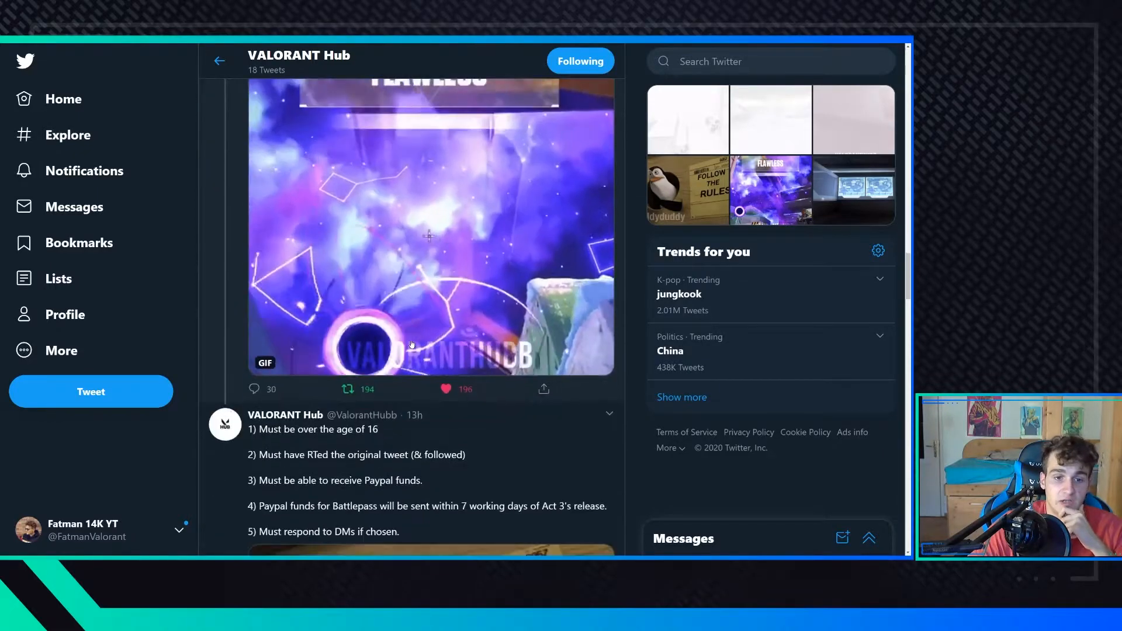
scroll(412, 344, "up", 1)
scroll(413, 345, "up", 1)
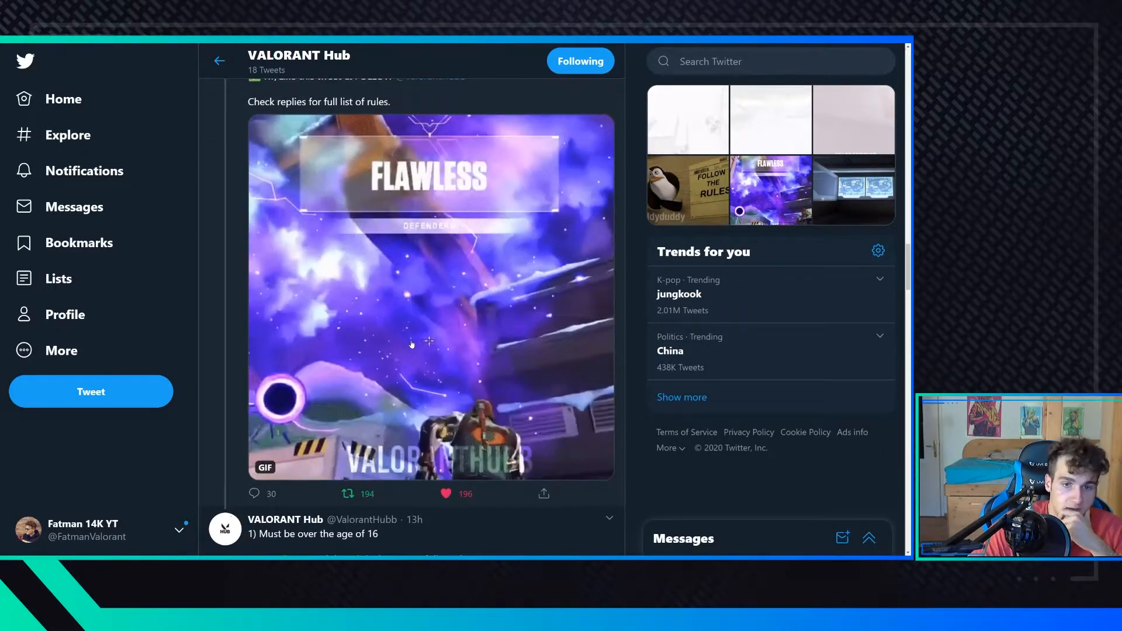
scroll(413, 345, "down", 2)
scroll(413, 344, "down", 3)
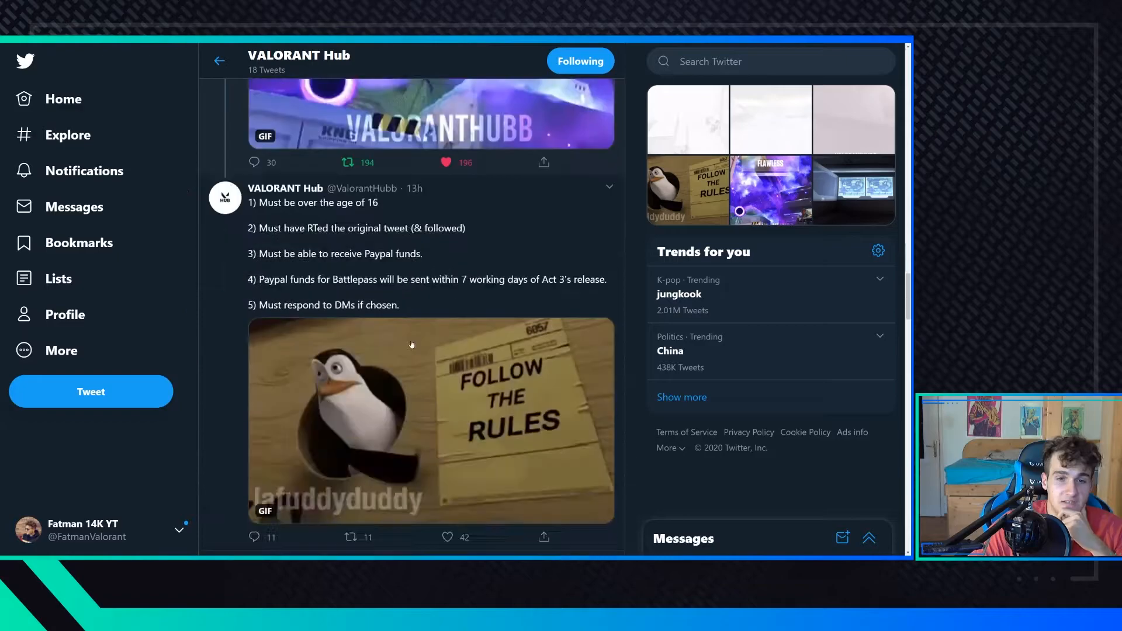
scroll(413, 345, "up", 1)
scroll(413, 345, "up", 2)
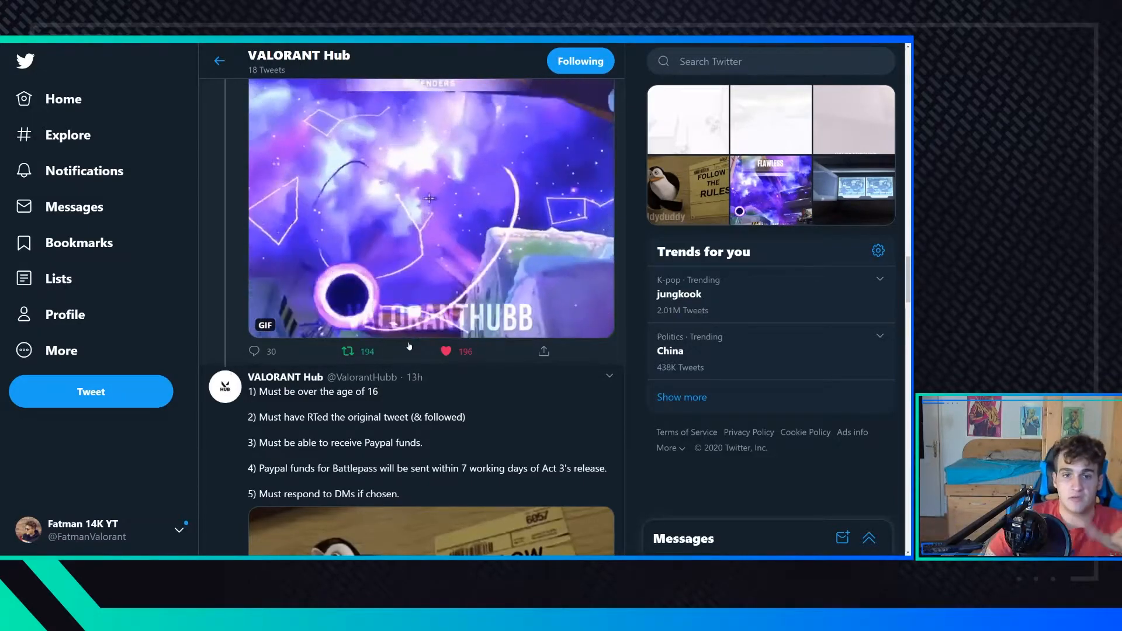
scroll(422, 340, "down", 2)
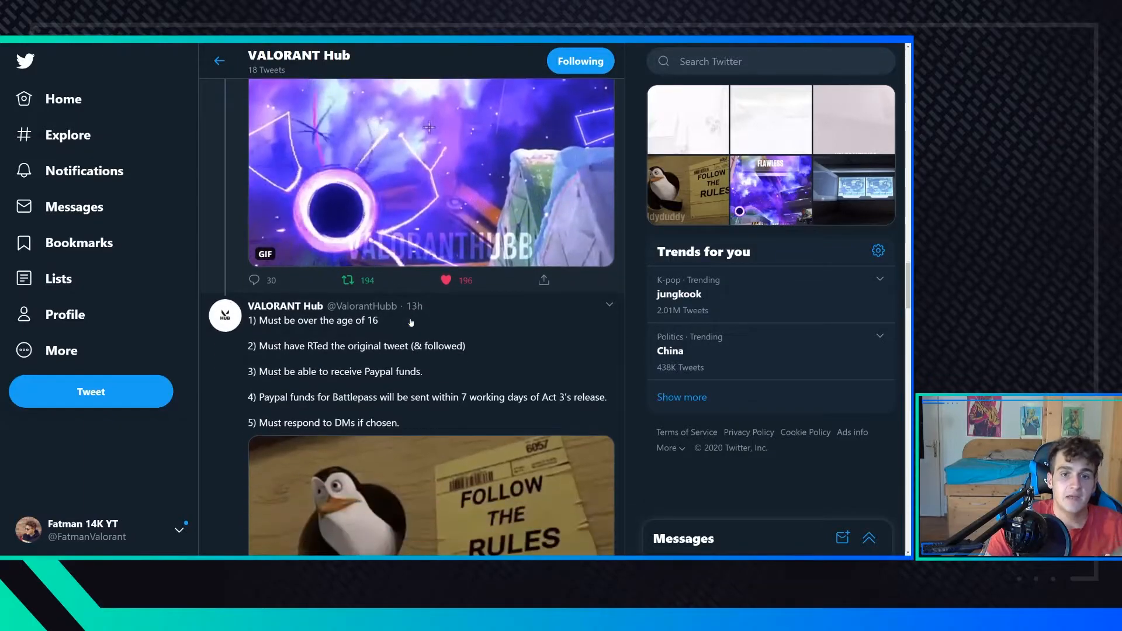
scroll(413, 329, "down", 4)
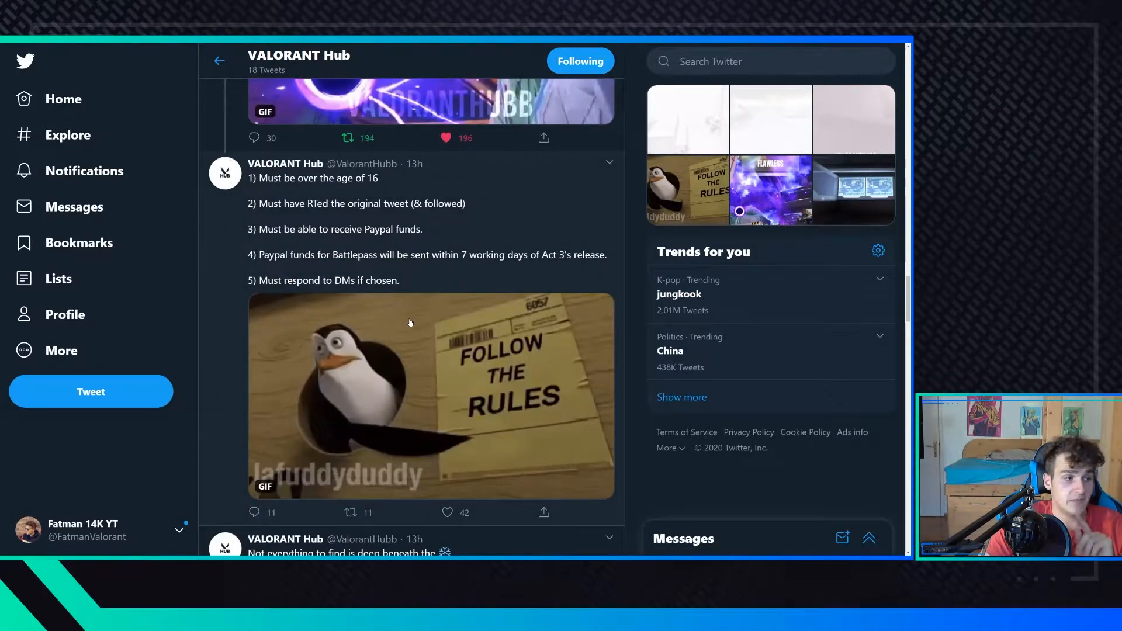
scroll(409, 323, "down", 3)
scroll(410, 324, "down", 3)
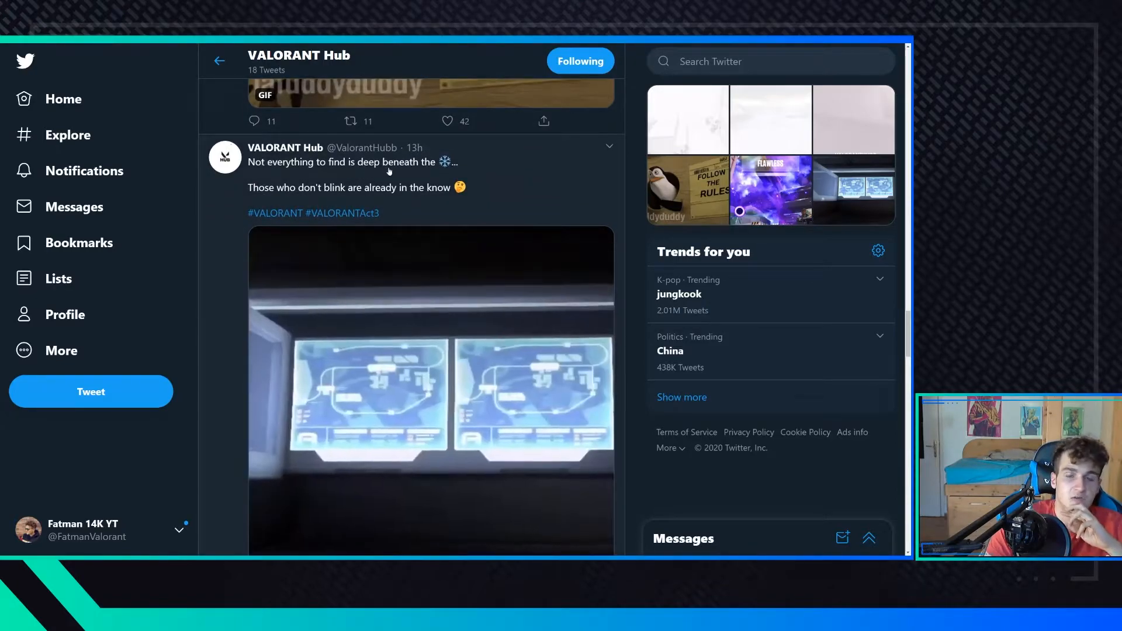
scroll(371, 263, "down", 1)
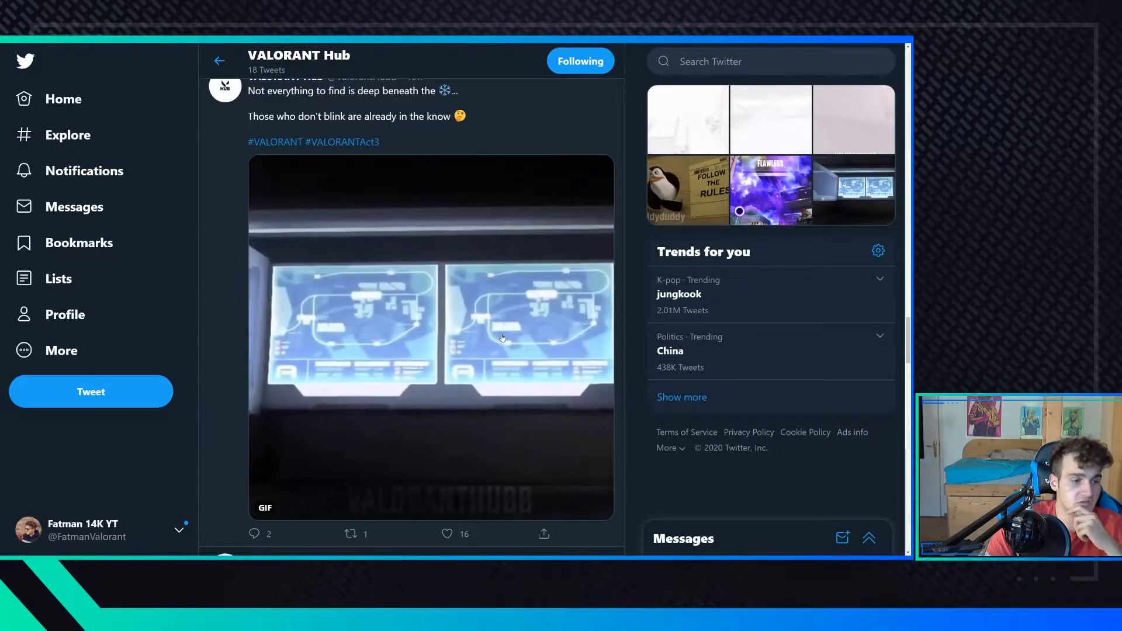
scroll(502, 338, "down", 1)
scroll(503, 338, "up", 1)
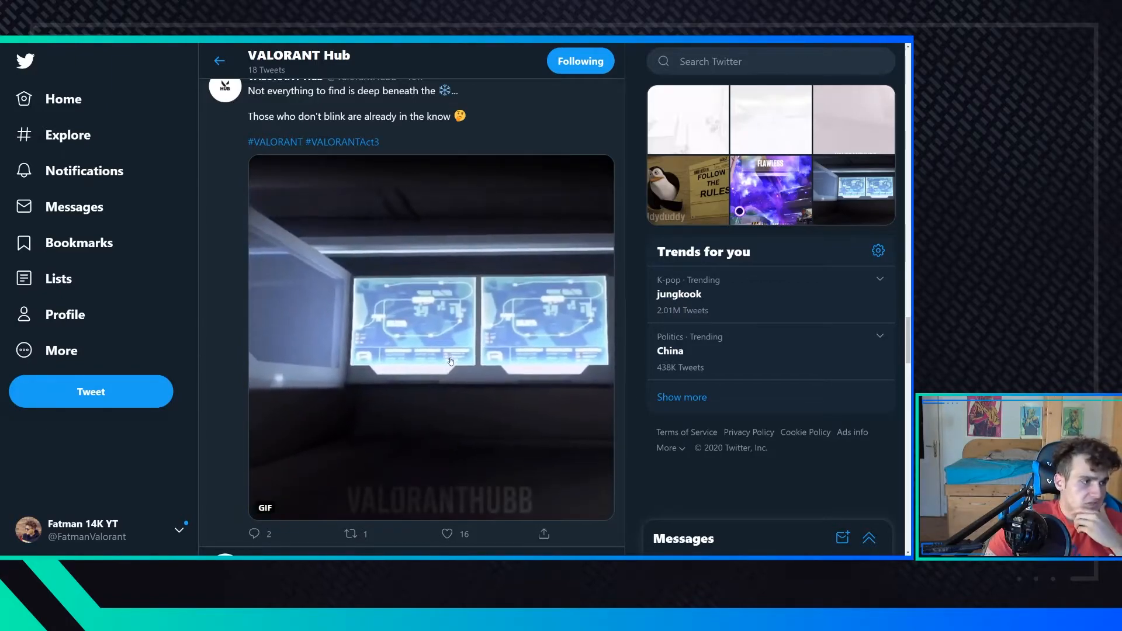
scroll(451, 361, "up", 2)
Enlarge the page so the teaser GIF of two glowing map screens shows larger
key("ctrl+plus")
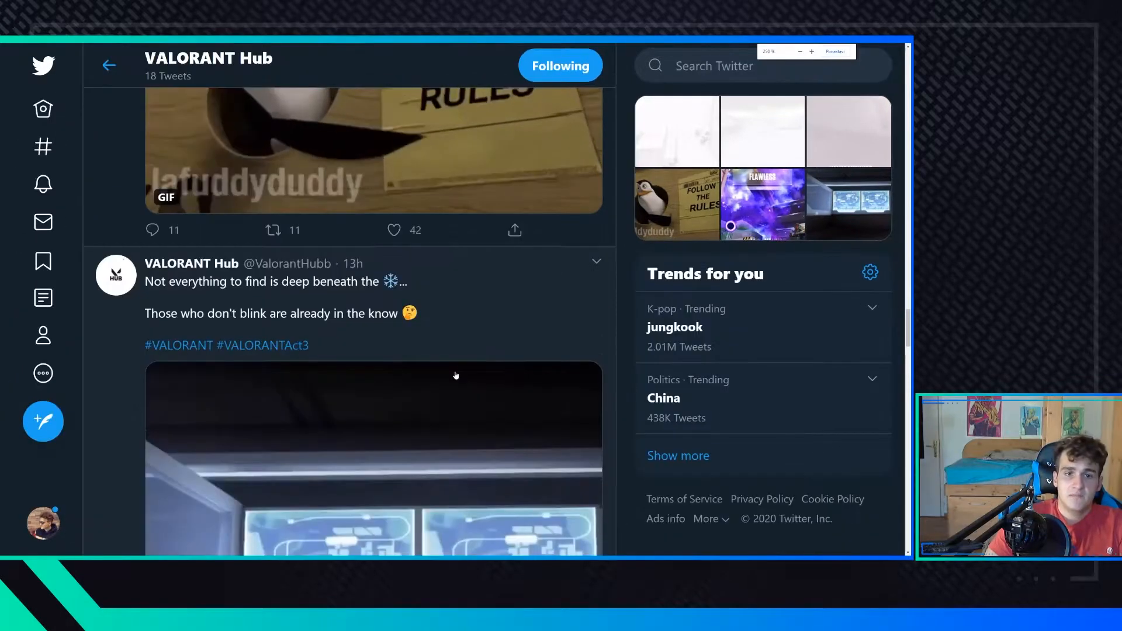
scroll(457, 376, "down", 3)
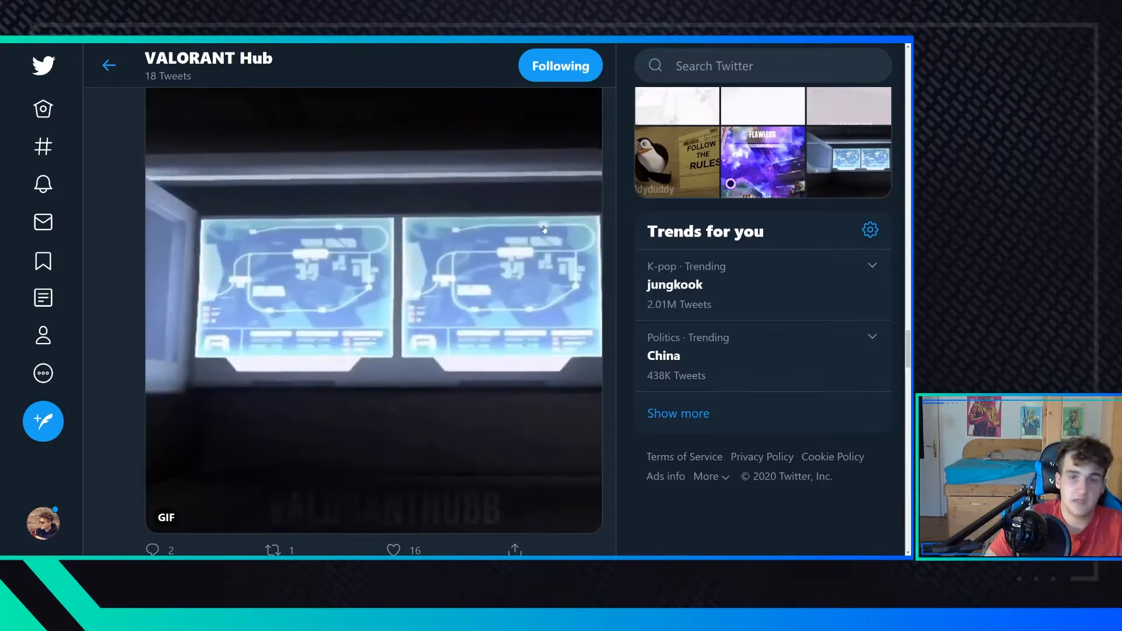
scroll(450, 282, "down", 1)
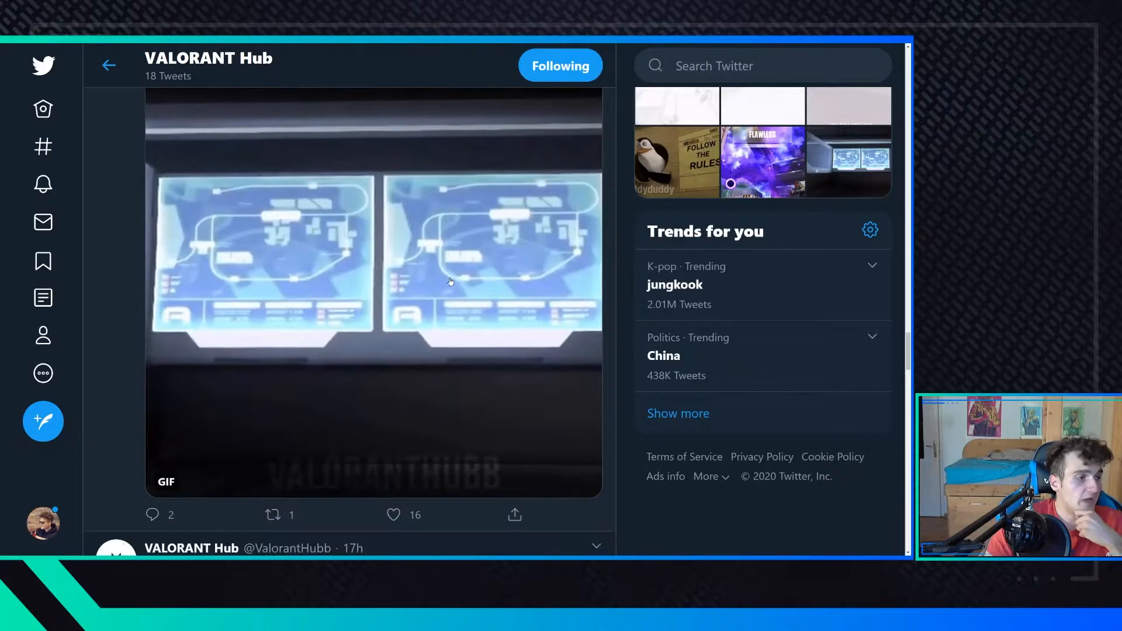
scroll(451, 282, "down", 2)
scroll(440, 307, "down", 2)
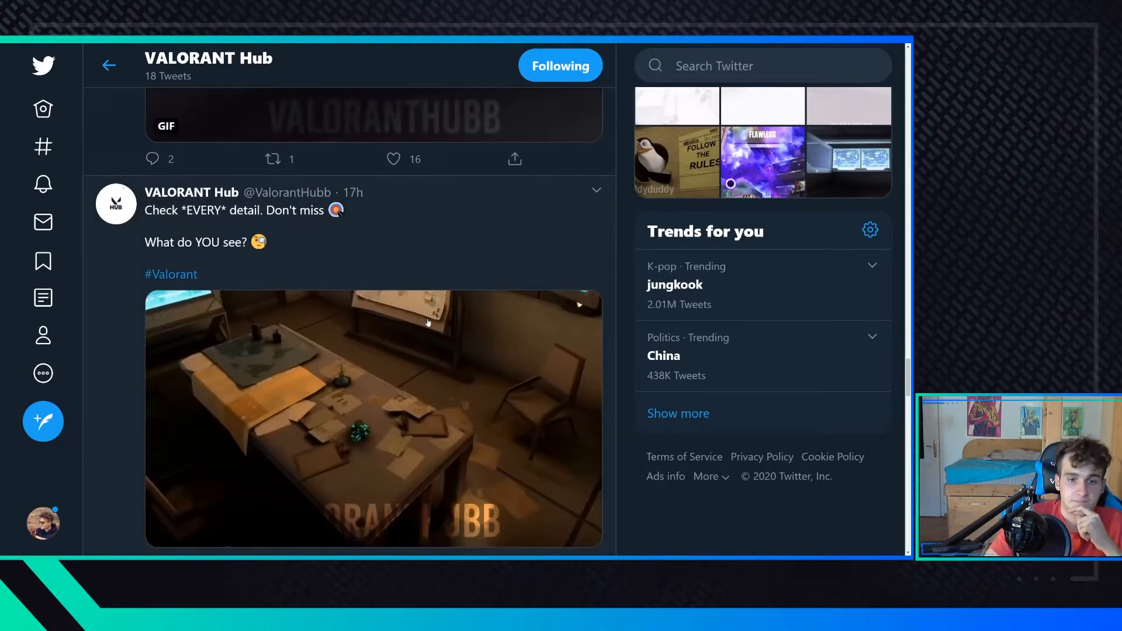
View the 'Check *EVERY* detail' room GIF full-size beside its replies about agents' birthplaces
left_click(393, 345)
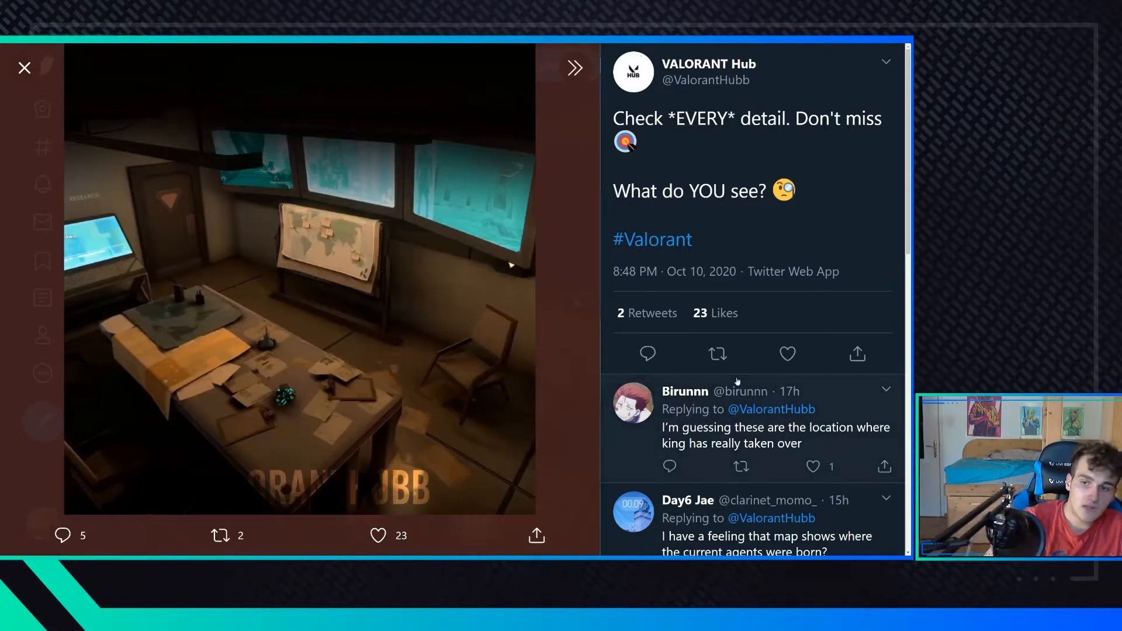
scroll(738, 386, "down", 2)
scroll(739, 386, "down", 1)
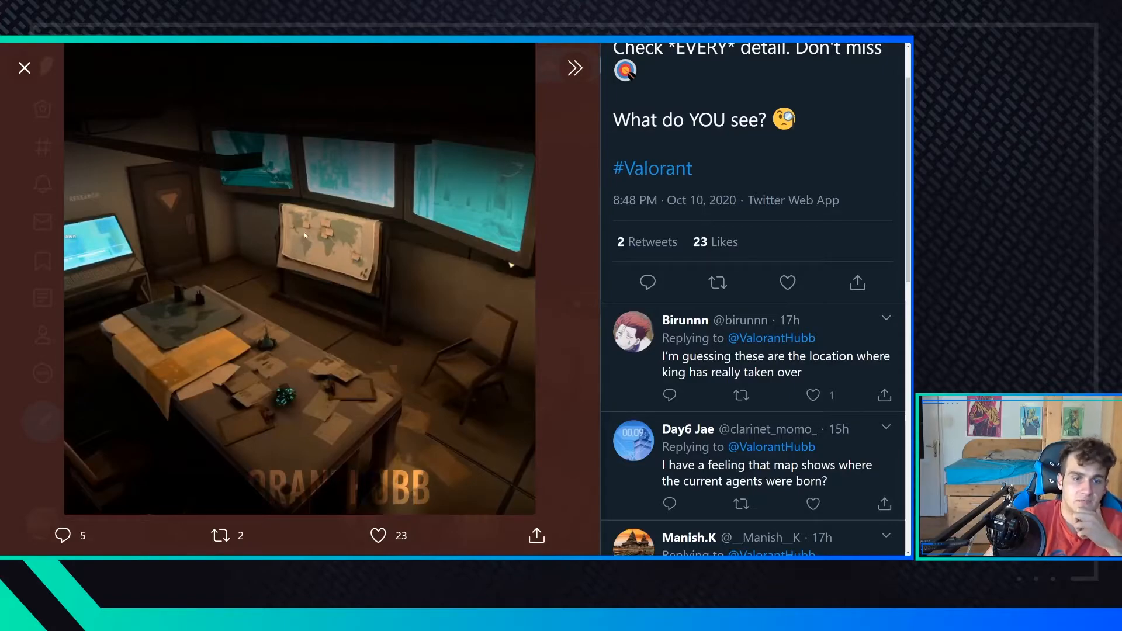
scroll(691, 302, "down", 1)
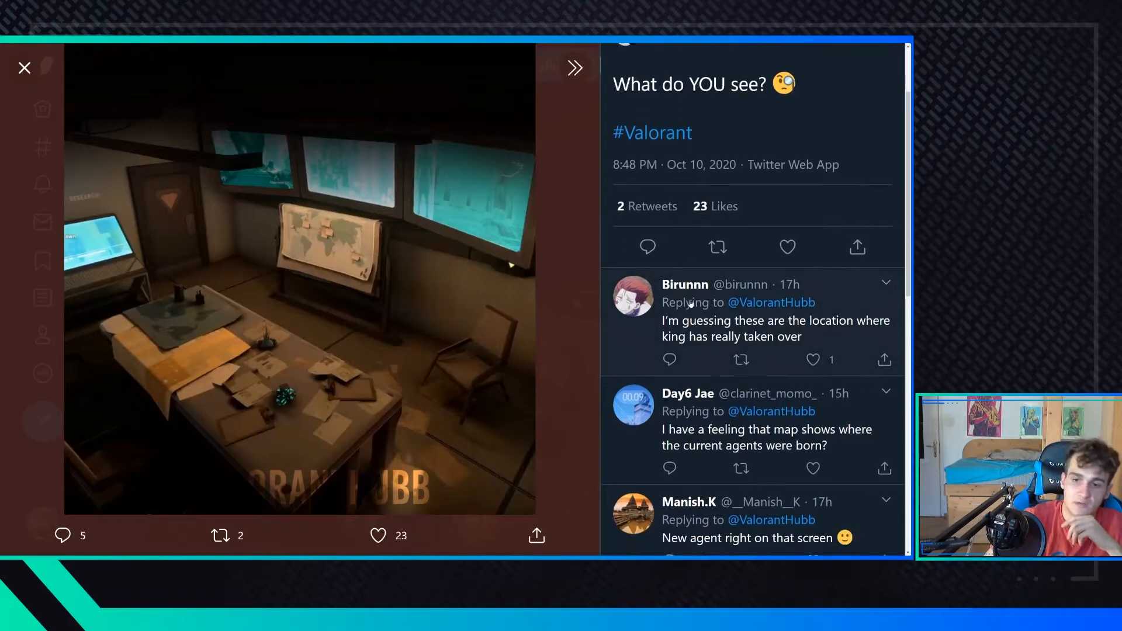
scroll(685, 319, "down", 1)
scroll(685, 320, "down", 1)
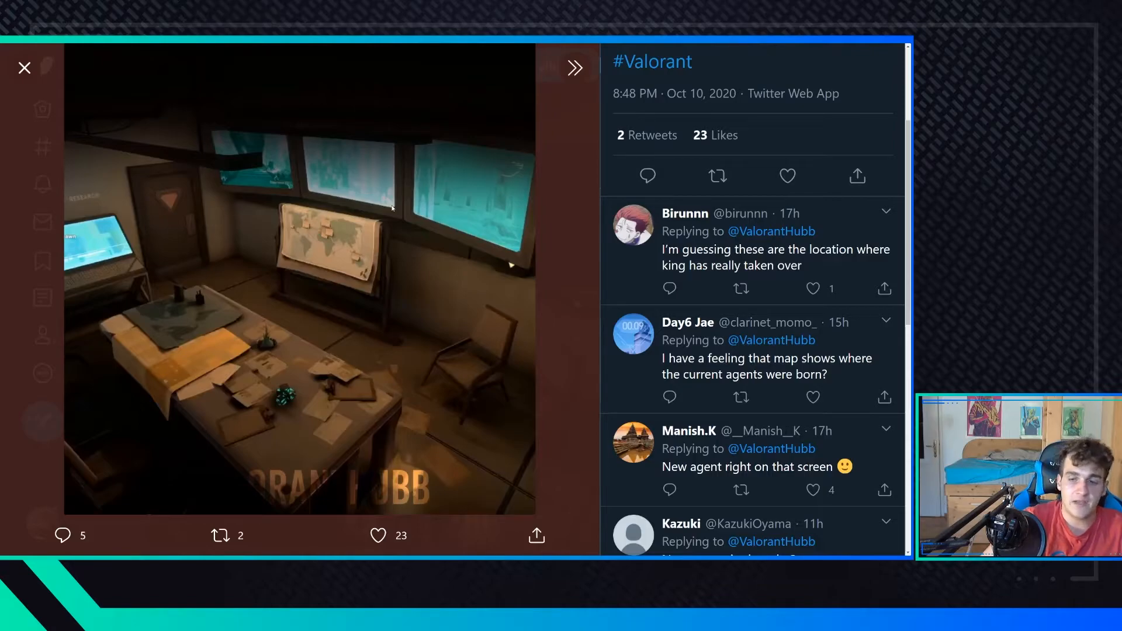
scroll(674, 288, "down", 1)
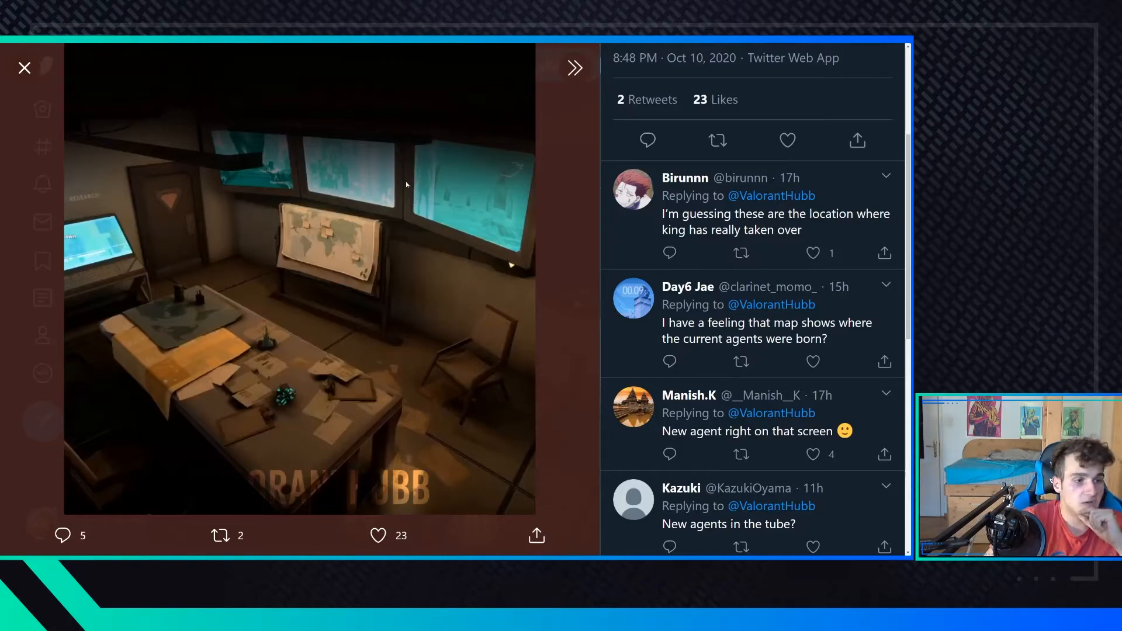
scroll(657, 274, "down", 2)
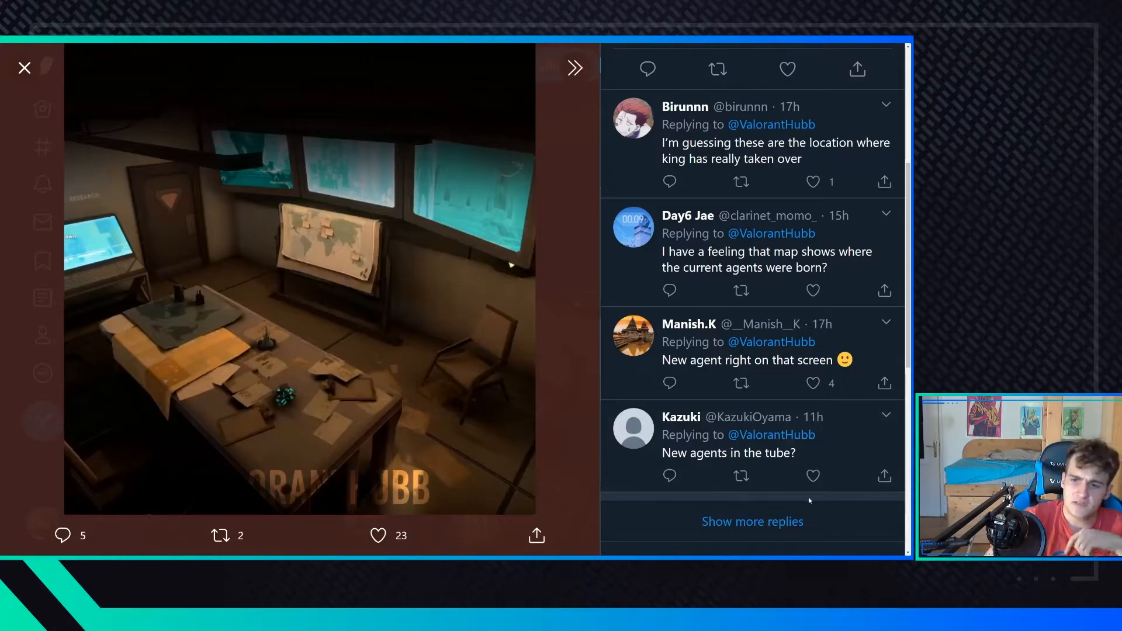
Load the extra replies, watch the Experiment X011 reply video, then return to the VALORANT Hub feed
left_click(752, 521)
scroll(753, 438, "down", 4)
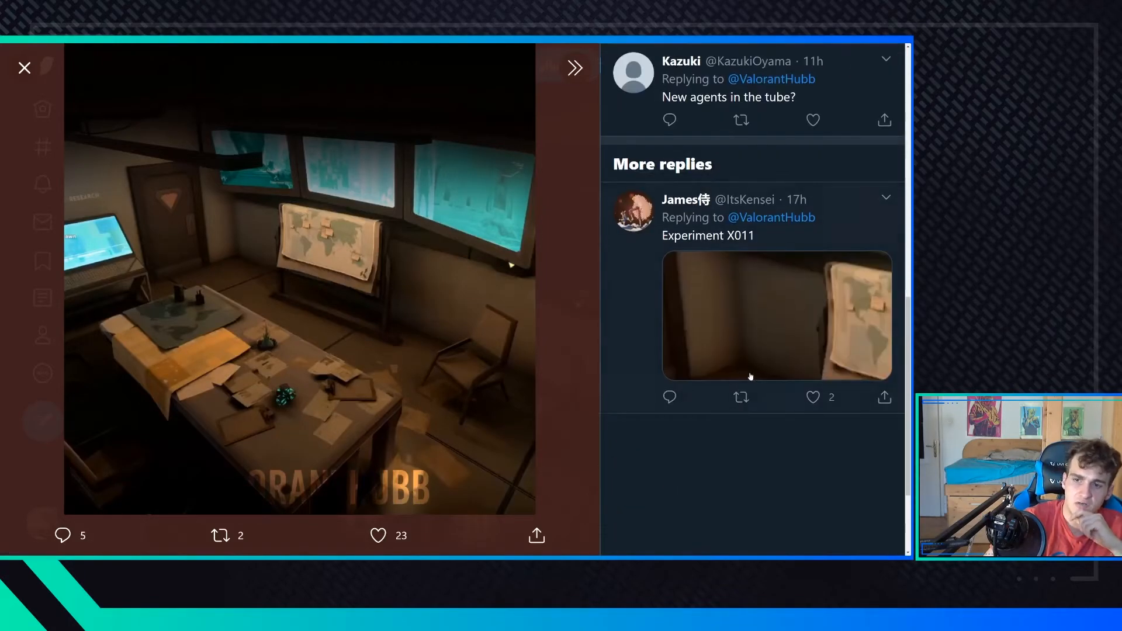
left_click(721, 352)
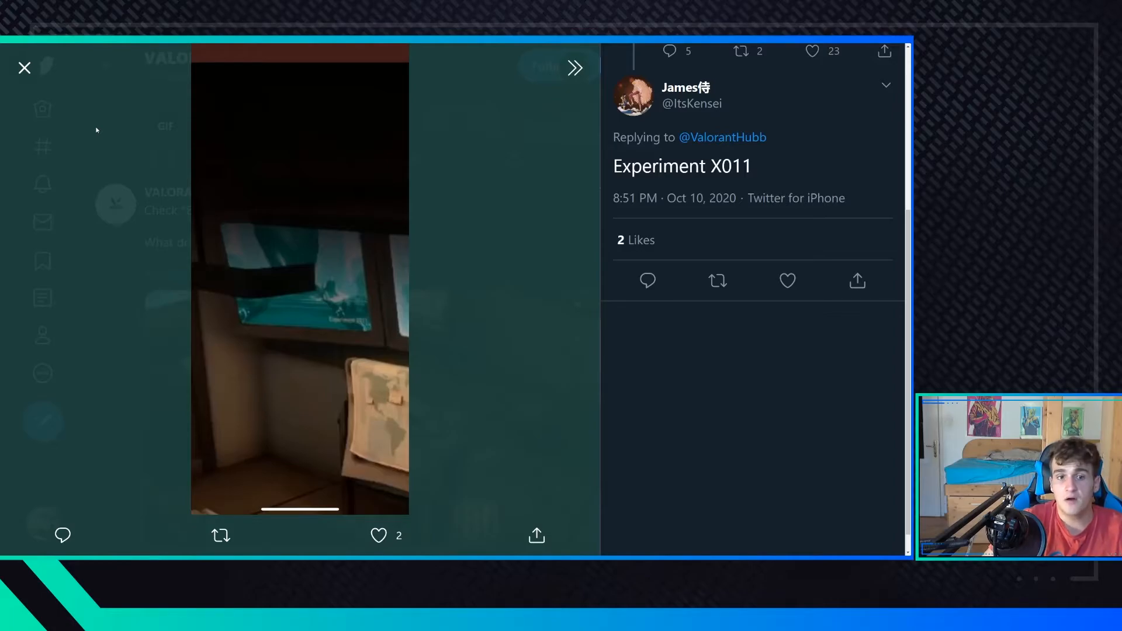
left_click(120, 158)
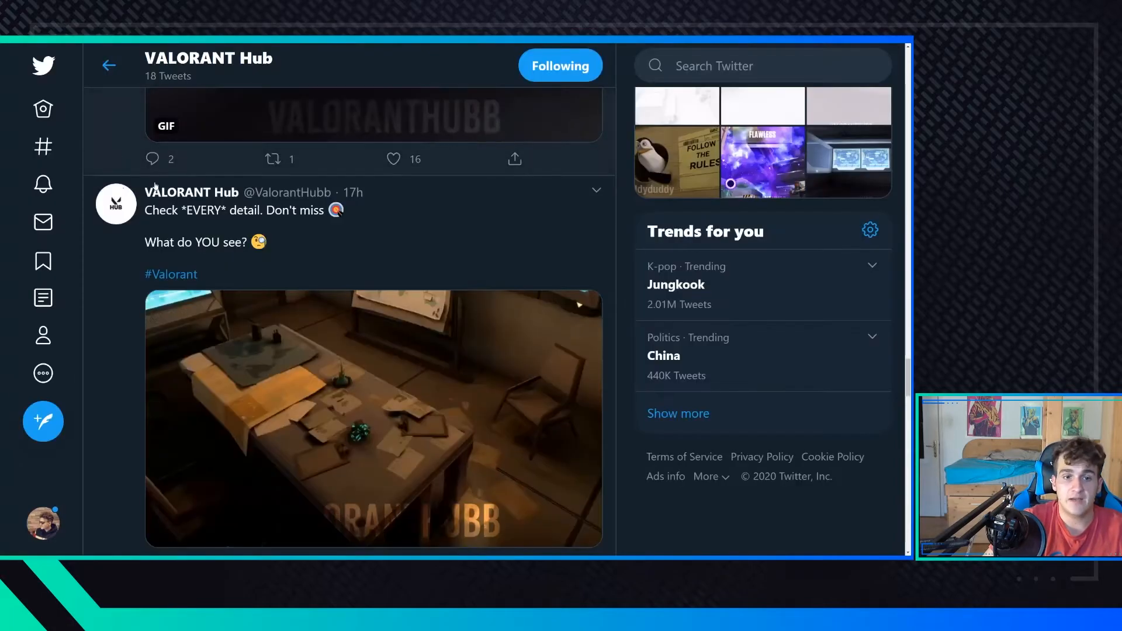
scroll(264, 334, "down", 1)
Briefly reopen the room image full-size and close it back to the timeline
left_click(371, 306)
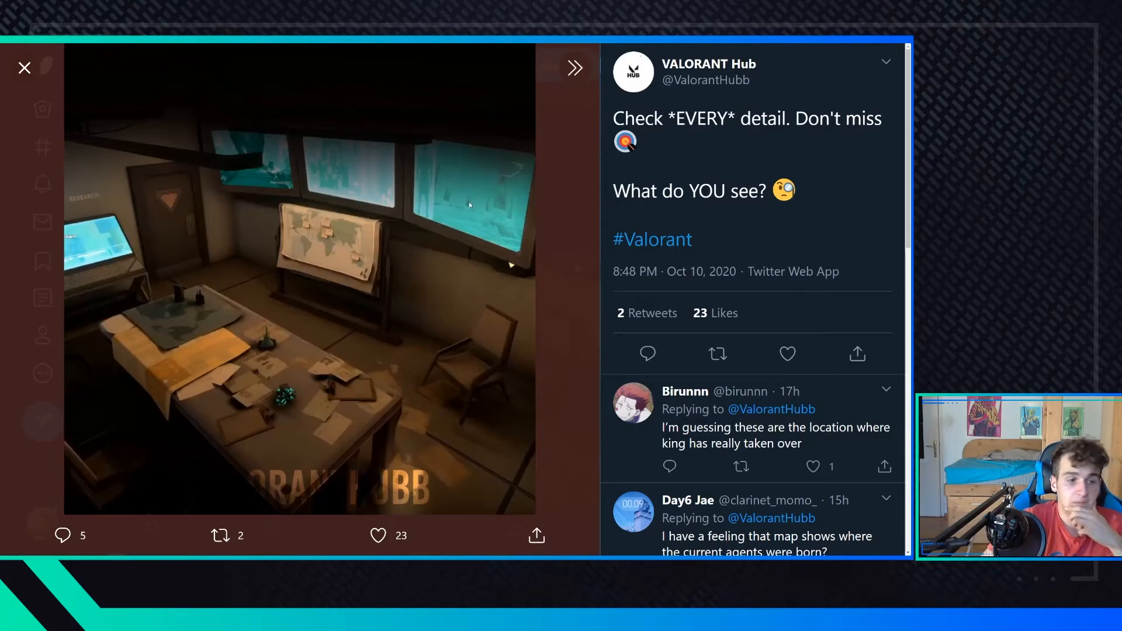
key("Escape")
scroll(302, 281, "down", 3)
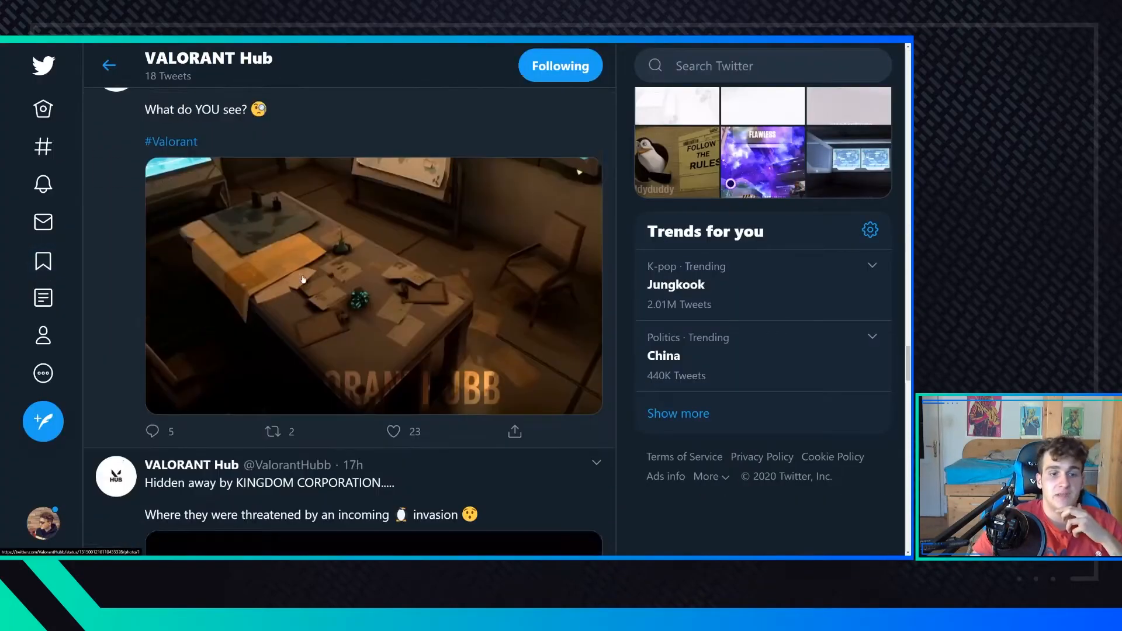
scroll(303, 280, "down", 3)
scroll(303, 281, "down", 3)
scroll(316, 314, "down", 2)
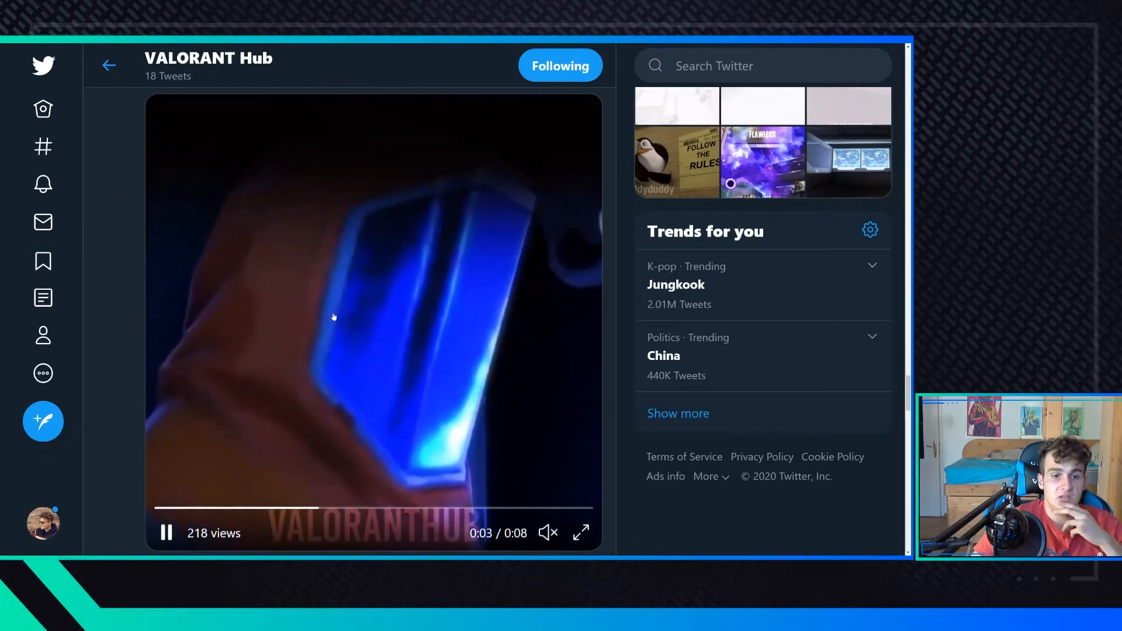
scroll(334, 318, "up", 3)
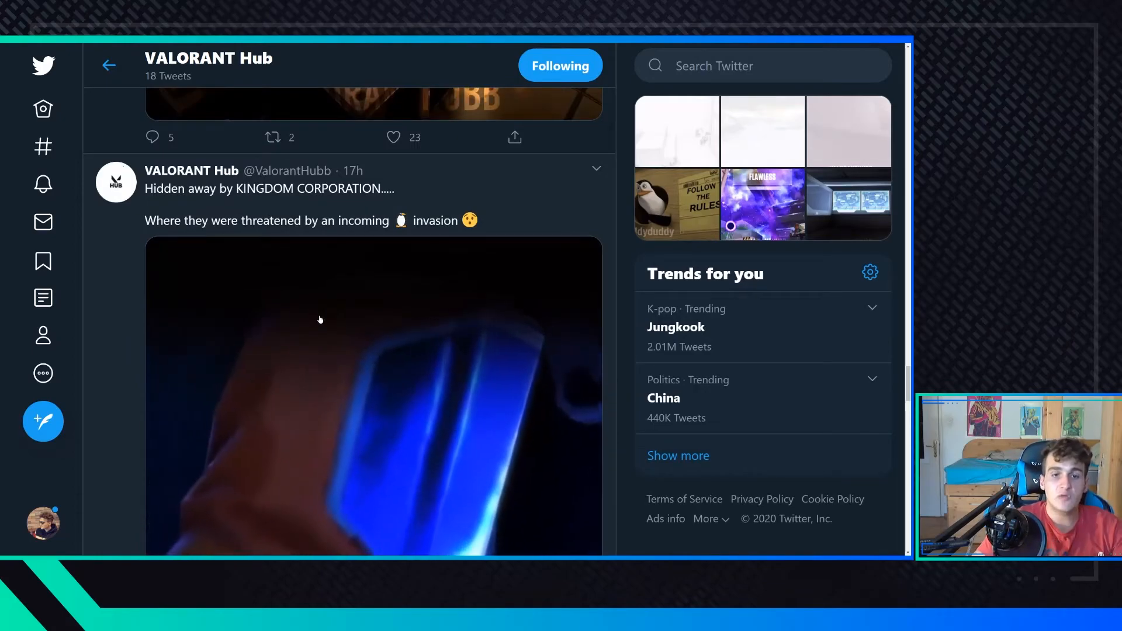
scroll(320, 320, "down", 2)
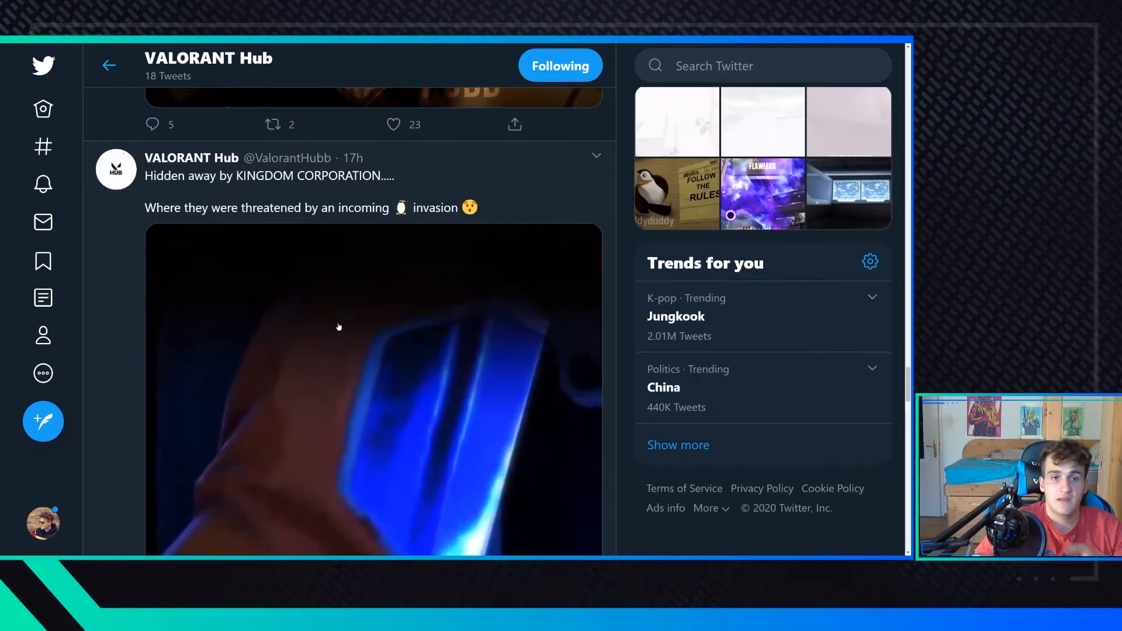
scroll(338, 327, "down", 3)
scroll(338, 327, "down", 3)
scroll(338, 326, "down", 3)
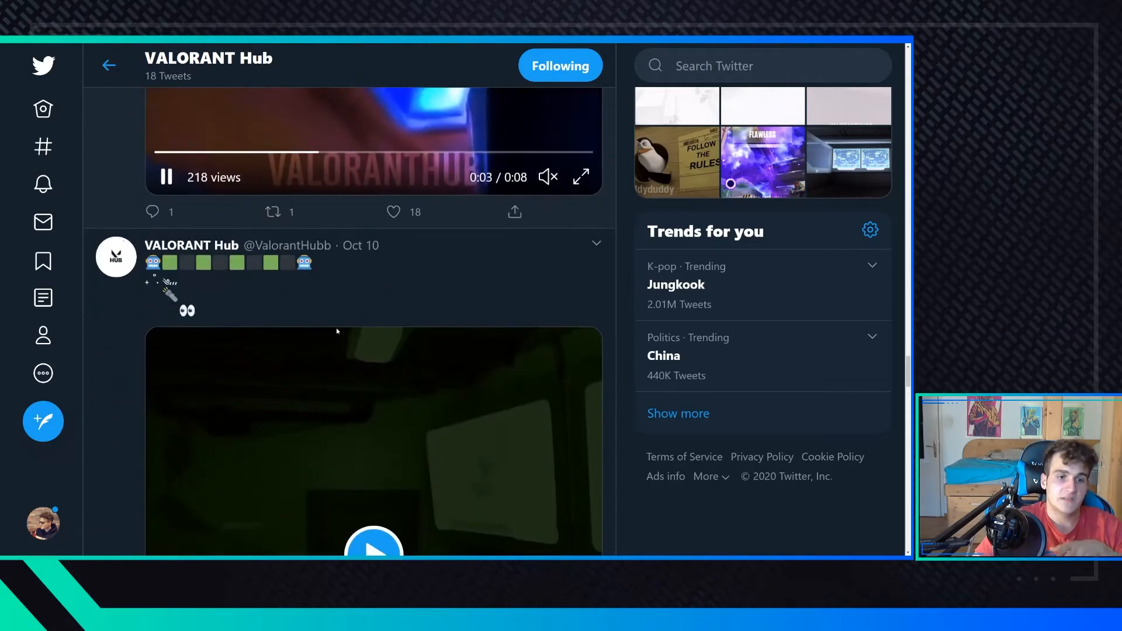
scroll(338, 327, "down", 2)
scroll(335, 336, "down", 2)
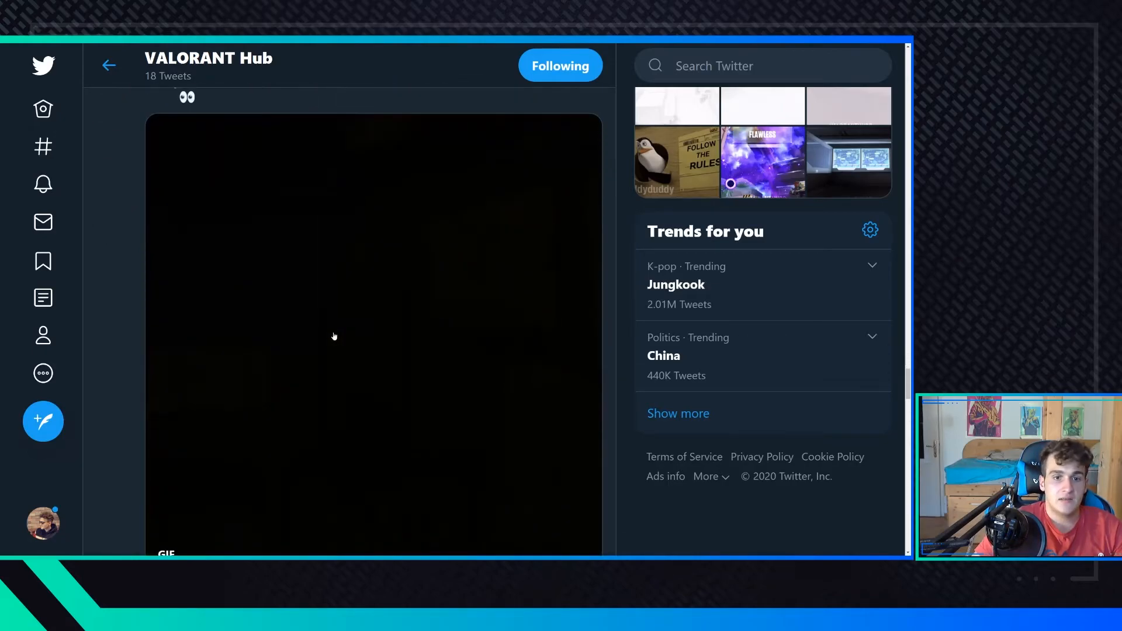
scroll(323, 395, "down", 2)
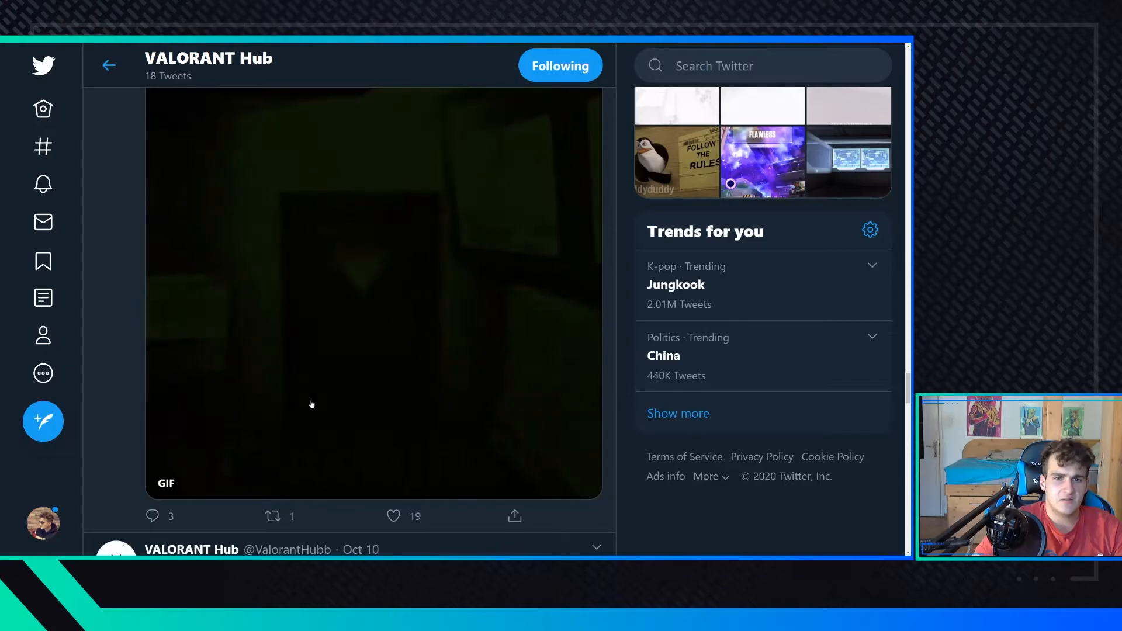
scroll(312, 395, "down", 2)
scroll(311, 395, "down", 3)
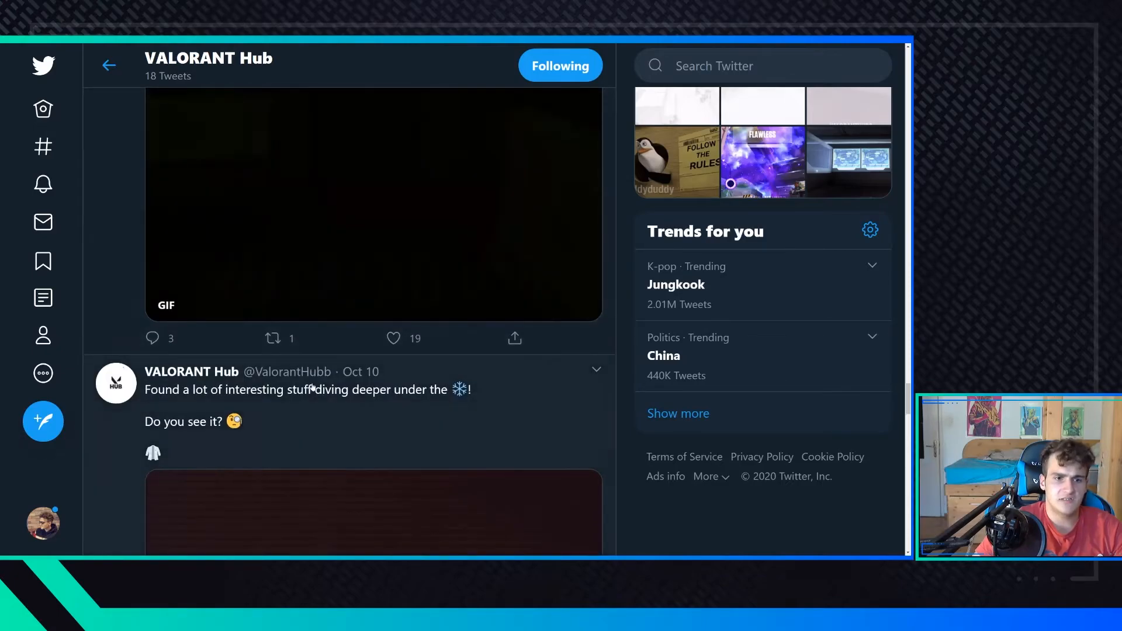
scroll(312, 395, "down", 2)
scroll(311, 394, "down", 2)
scroll(313, 388, "down", 1)
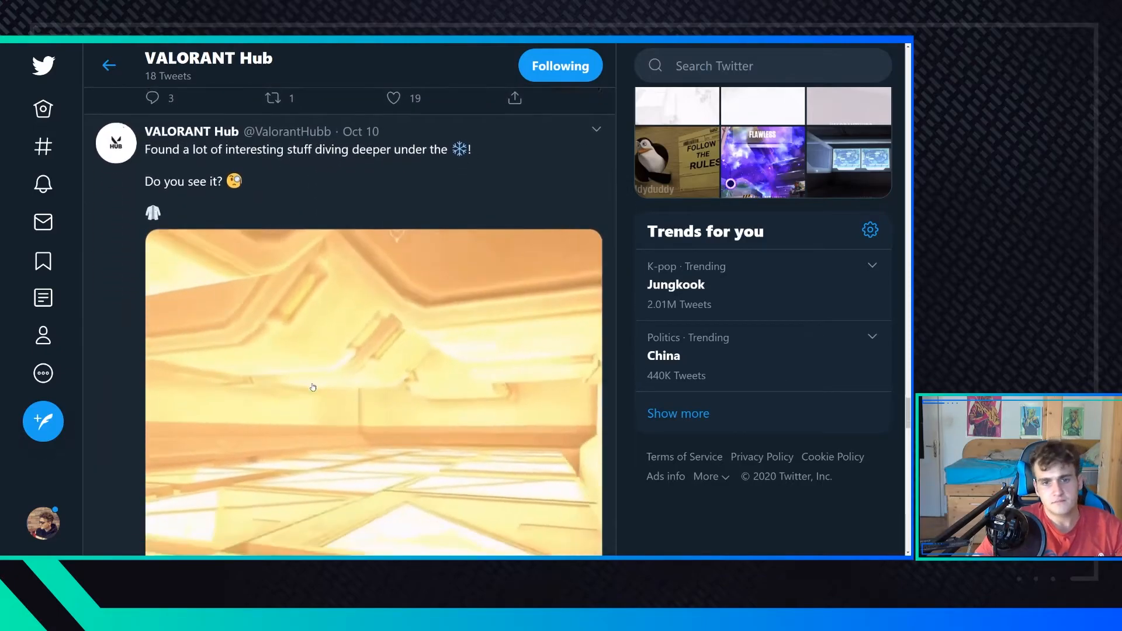
scroll(313, 388, "down", 2)
scroll(313, 388, "down", 2)
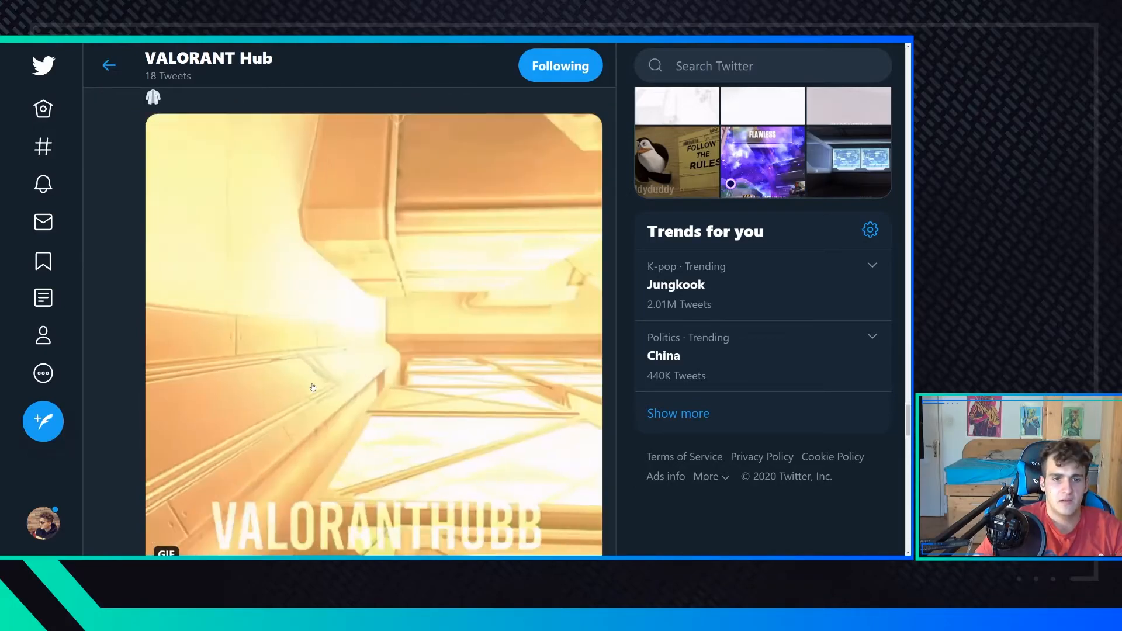
scroll(313, 388, "down", 1)
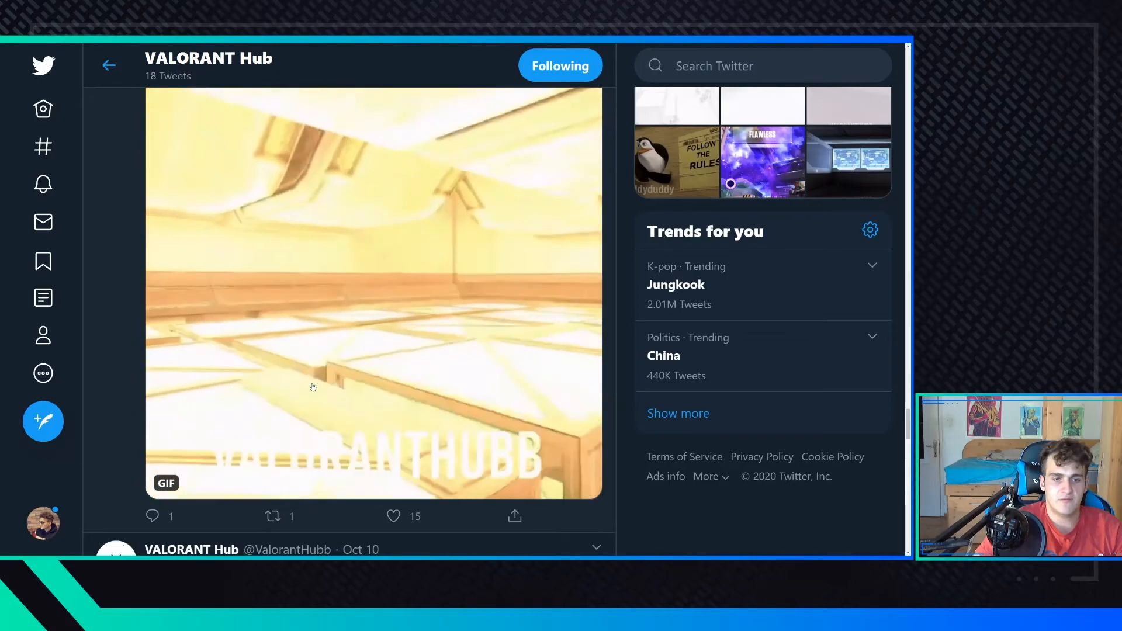
scroll(313, 387, "down", 1)
scroll(314, 388, "down", 1)
scroll(189, 399, "down", 2)
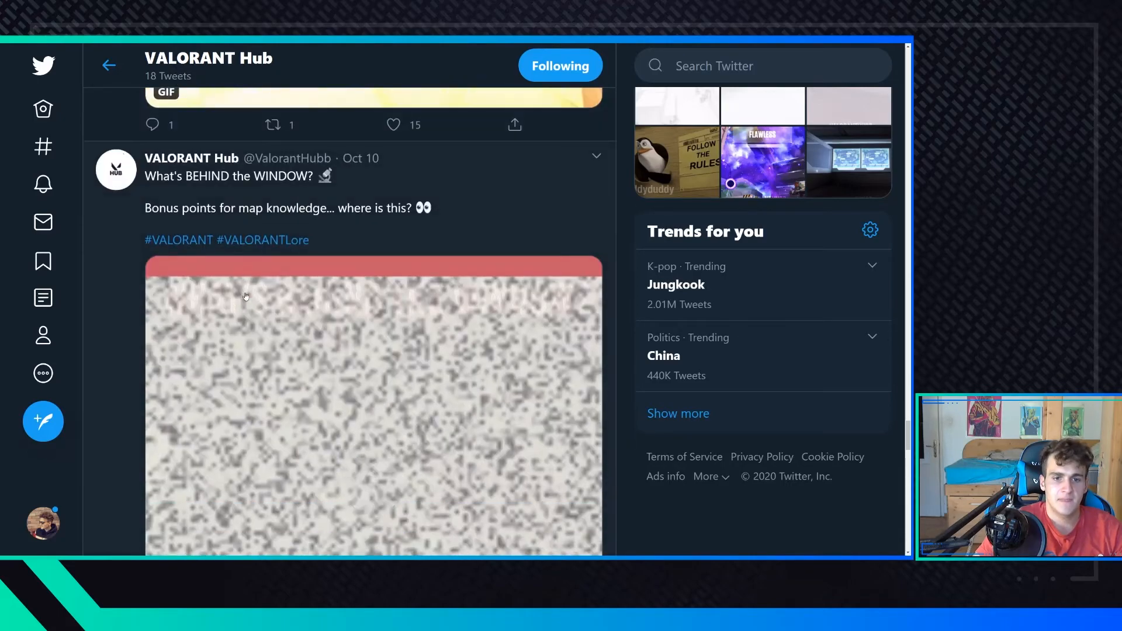
scroll(258, 307, "down", 2)
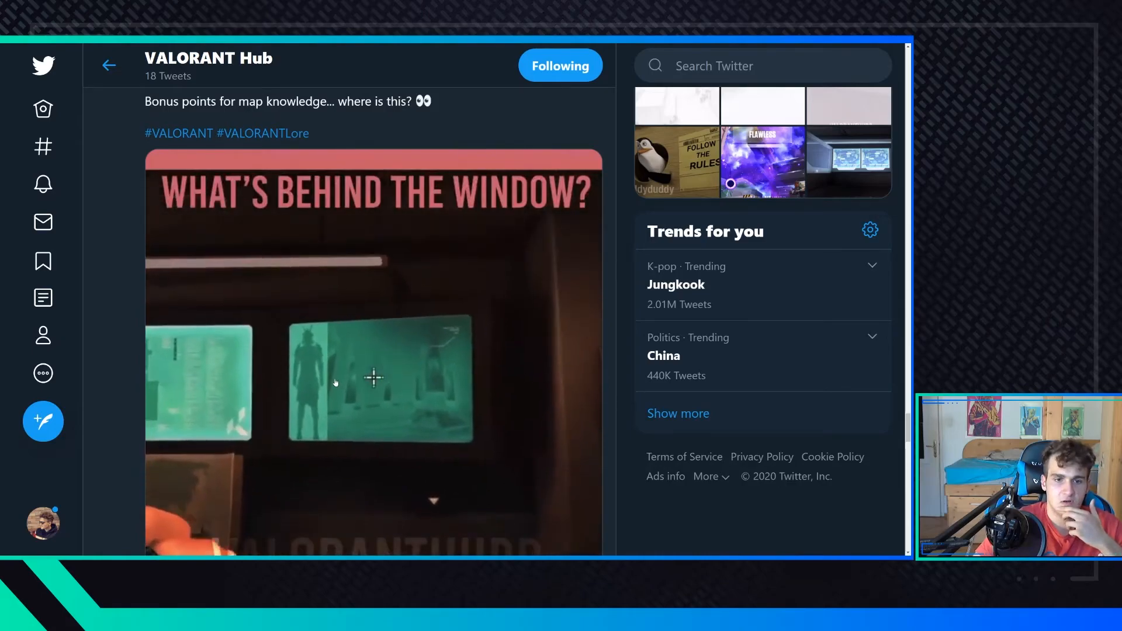
scroll(335, 384, "down", 1)
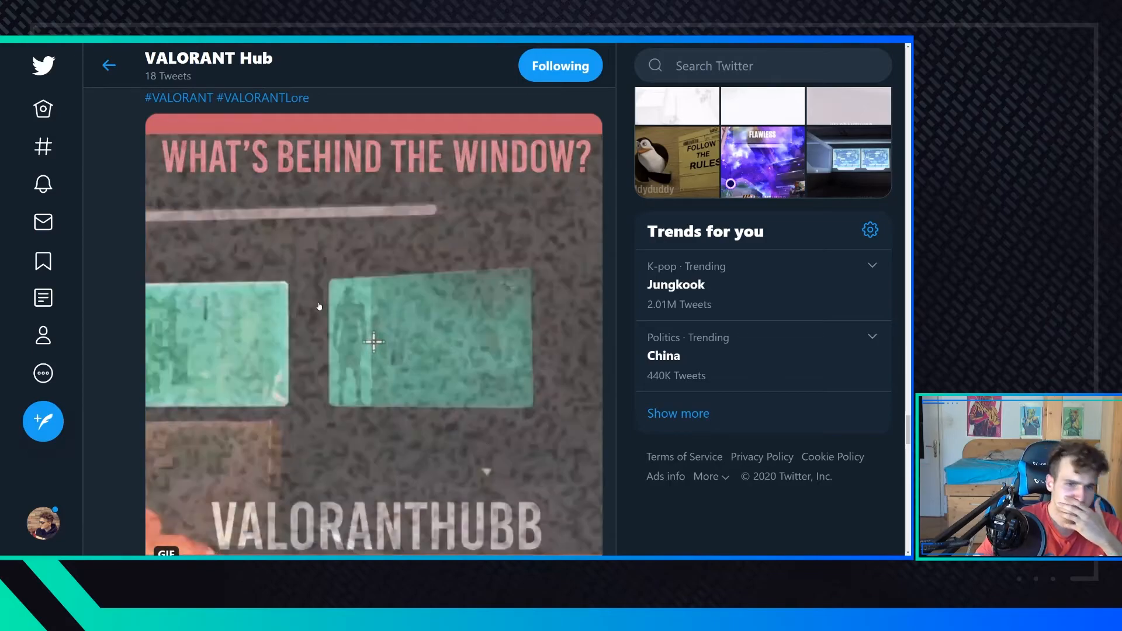
scroll(320, 304, "down", 4)
scroll(322, 322, "down", 2)
scroll(321, 322, "down", 2)
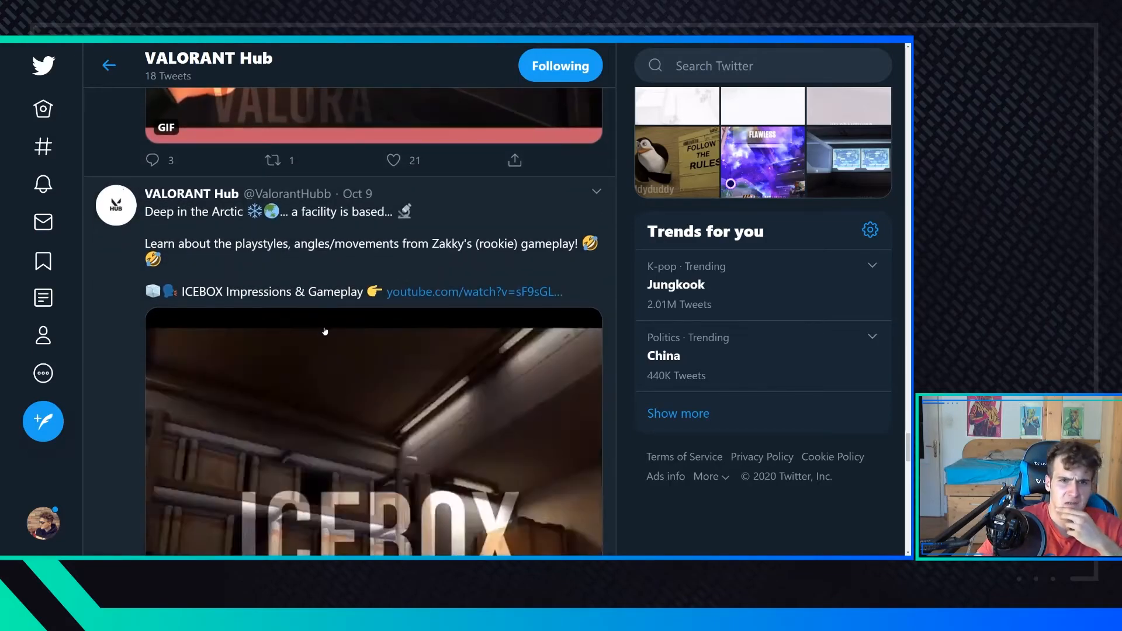
scroll(332, 337, "down", 3)
scroll(331, 337, "down", 3)
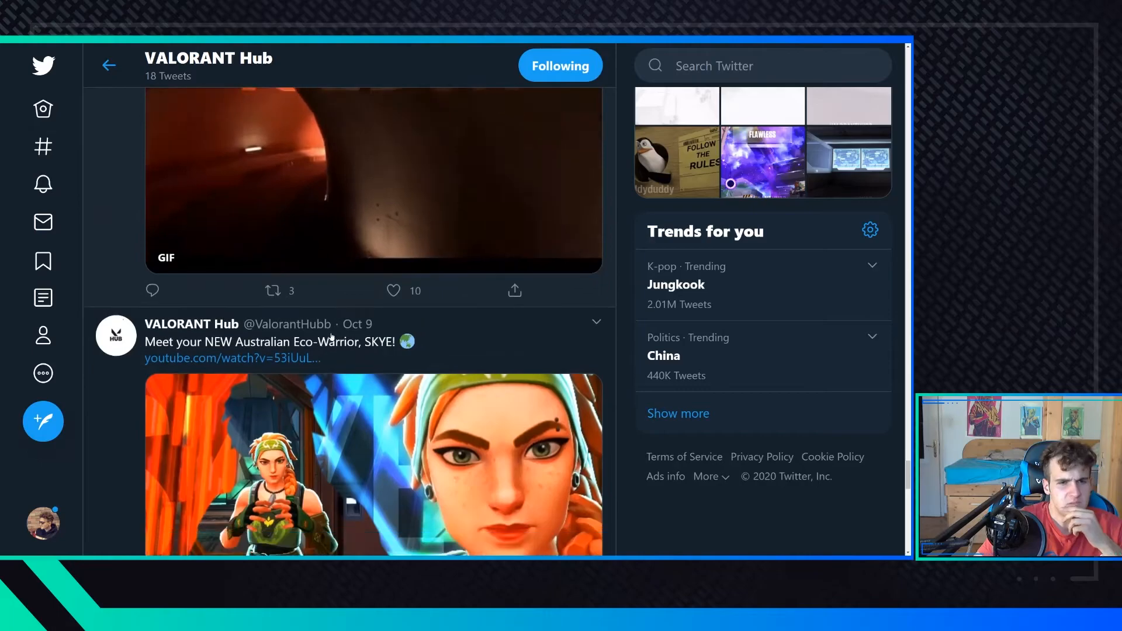
scroll(332, 338, "up", 3)
scroll(330, 344, "up", 2)
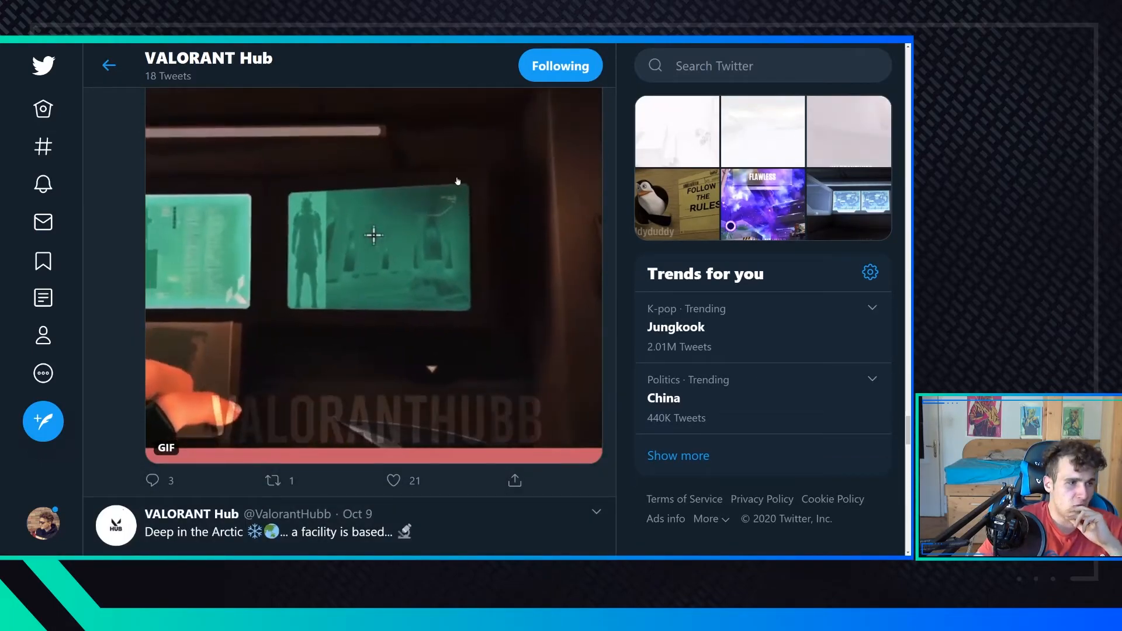
scroll(374, 235, "up", 3)
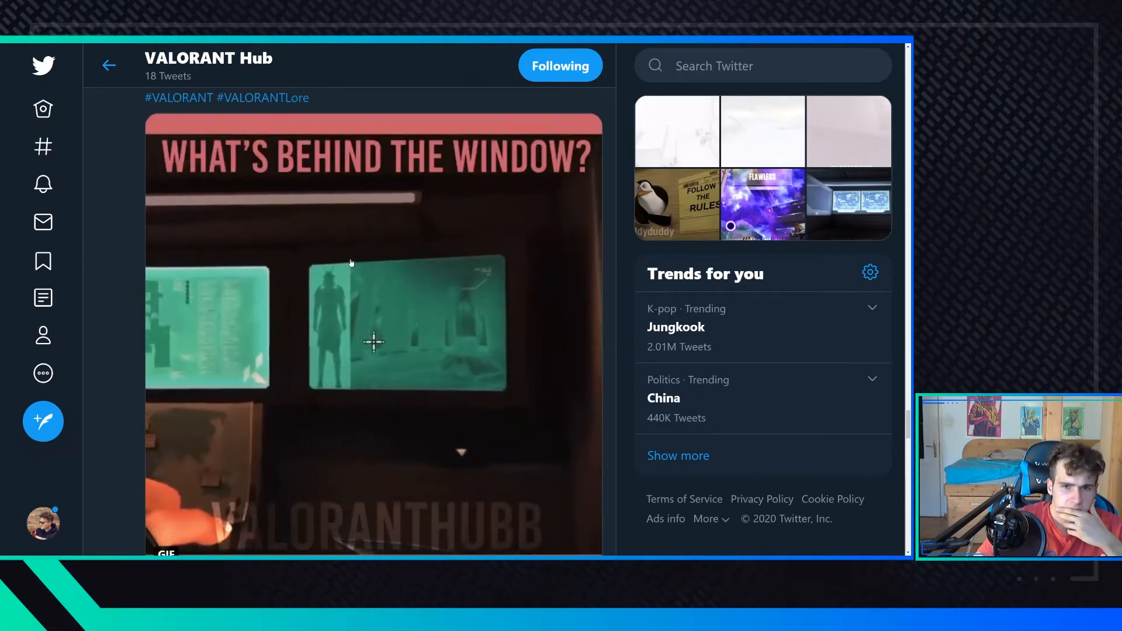